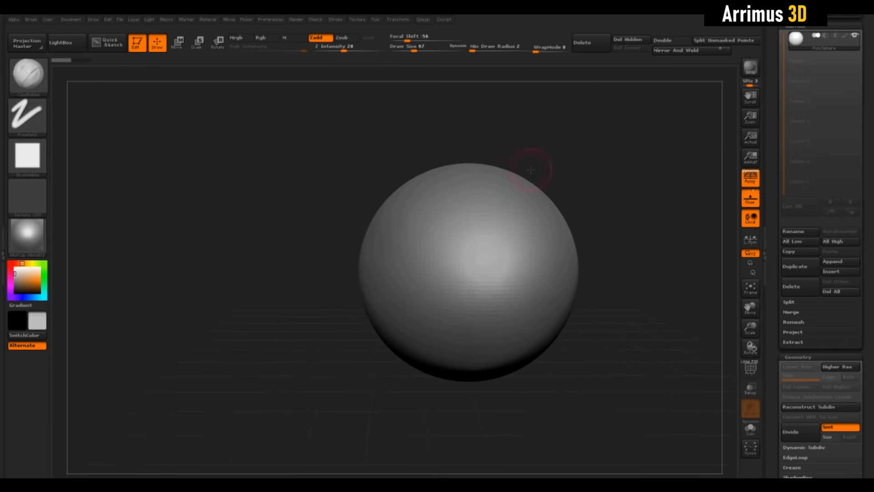
- Sculpt mirrored brow and cheek ridges on the front of the sphere with the ClayBuildup brush at draw size 131
key(s)
mouse_move(435, 239)
mouse_down()
mouse_move(447, 242)
mouse_move(455, 300)
mouse_move(410, 214)
mouse_move(453, 288)
mouse_move(451, 223)
mouse_up()
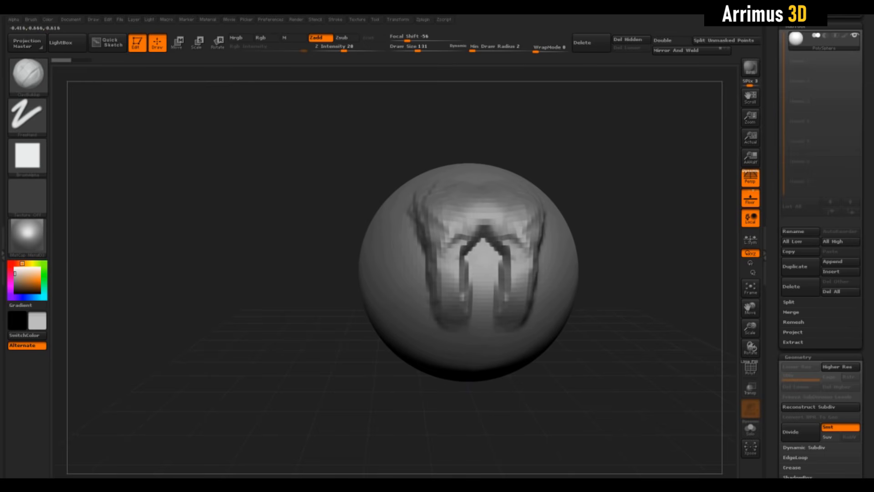
drag(565, 142, 603, 131)
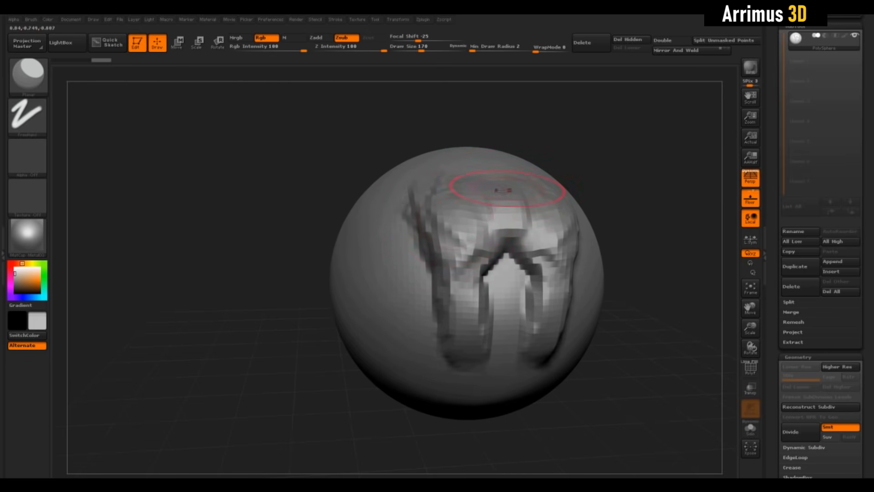
- Try flattening the sculpted ridges with the Planar brush at draw size 178, and undo the strokes
mouse_move(592, 152)
mouse_down()
mouse_move(597, 132)
mouse_move(627, 133)
mouse_move(625, 122)
mouse_up()
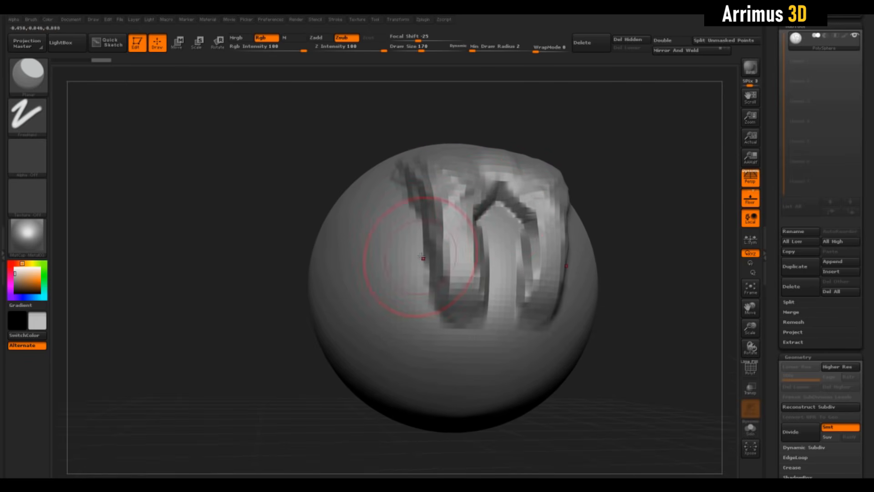
mouse_move(422, 257)
mouse_down()
mouse_move(456, 259)
mouse_move(435, 244)
mouse_move(410, 242)
mouse_move(449, 187)
mouse_move(435, 173)
mouse_move(440, 193)
mouse_up()
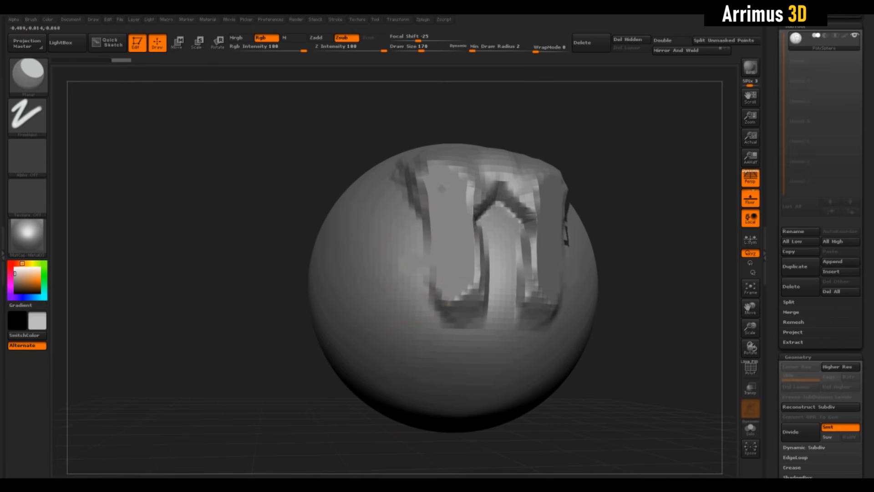
right_drag(523, 207, 494, 226)
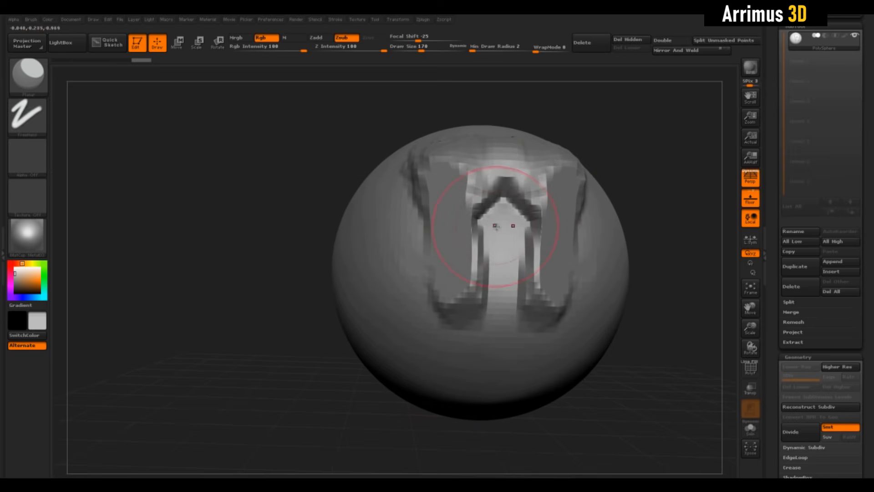
mouse_move(495, 227)
mouse_down()
mouse_move(477, 203)
mouse_move(478, 225)
mouse_move(487, 227)
mouse_up()
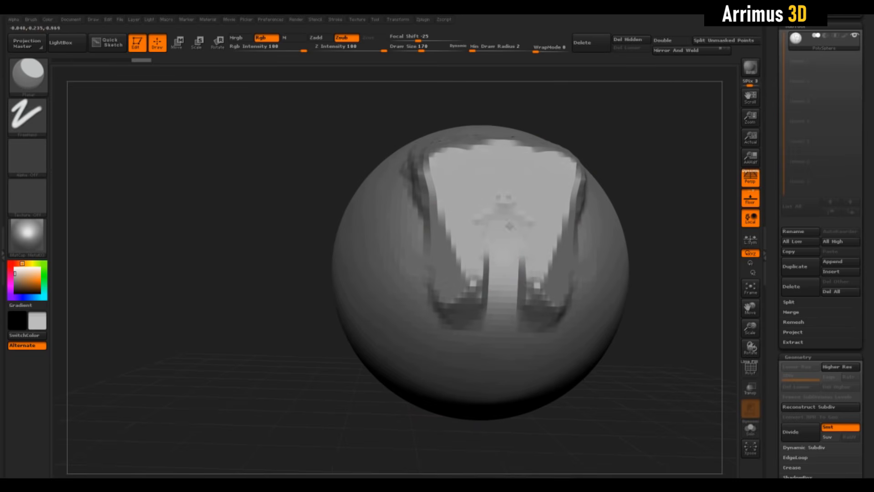
drag(506, 194, 460, 180)
right_drag(620, 135, 618, 133)
key(ctrl+z)
key(ctrl+z)
key(ctrl+z)
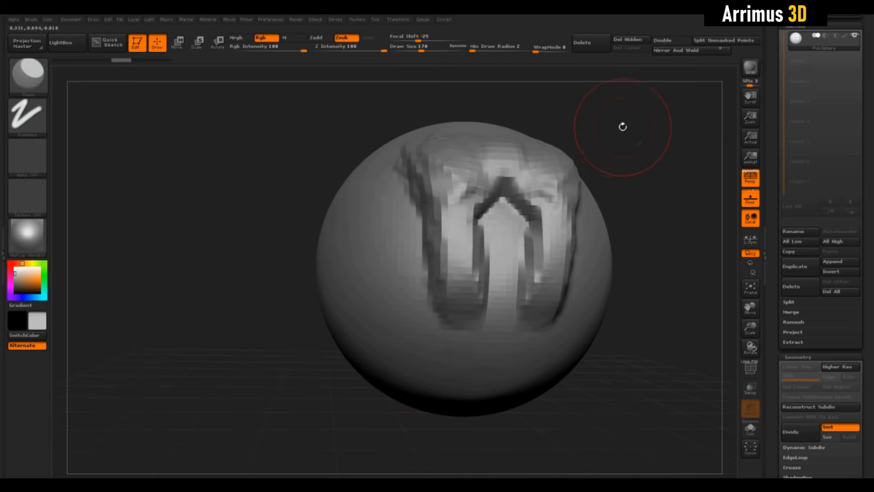
mouse_move(604, 136)
mouse_down()
mouse_move(615, 139)
mouse_move(572, 158)
mouse_up()
mouse_move(487, 270)
mouse_down()
mouse_move(459, 272)
mouse_move(460, 283)
mouse_move(469, 237)
mouse_up()
key(ctrl+z)
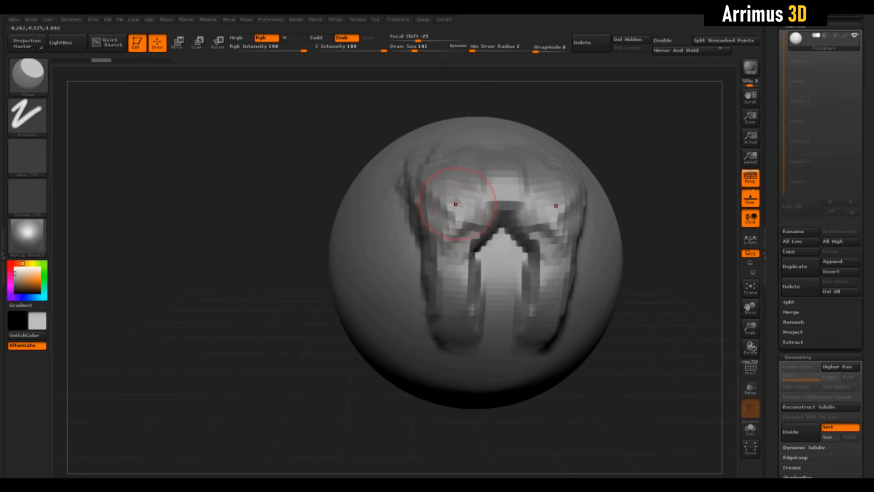
- Flatten the brow and upper face with the Planar brush at draw size 101
drag(455, 204, 474, 252)
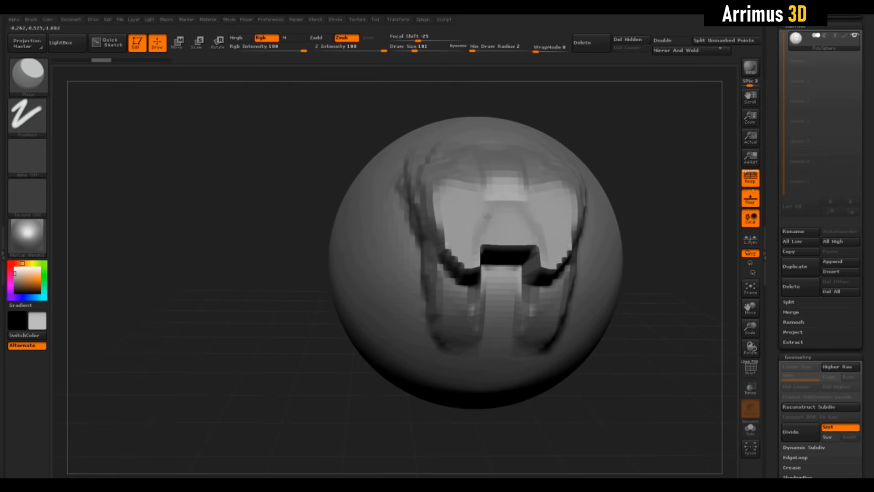
mouse_move(488, 217)
mouse_down()
mouse_move(436, 199)
mouse_move(453, 180)
mouse_move(439, 175)
mouse_move(449, 197)
mouse_up()
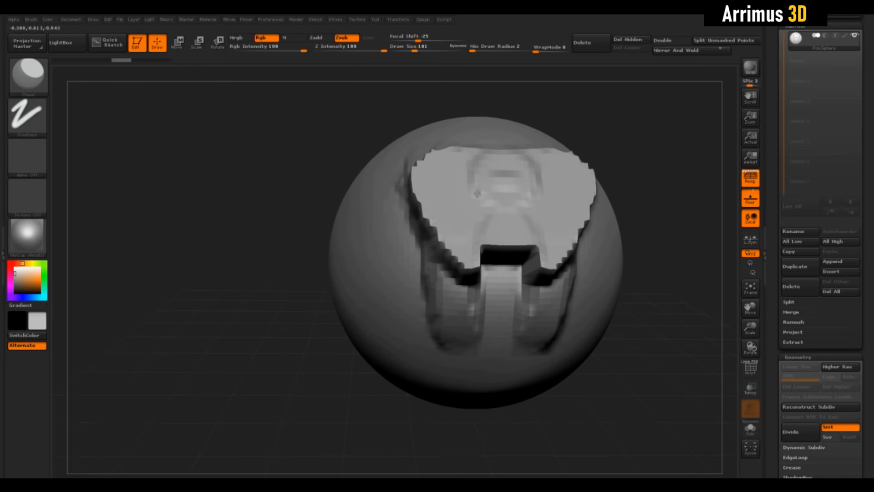
mouse_move(488, 228)
mouse_down()
mouse_move(474, 231)
mouse_move(486, 216)
mouse_move(477, 223)
mouse_move(479, 194)
mouse_up()
- Extend the flattening into one broad front plane with the Planar brush at draw size 257
key(s)
mouse_move(632, 128)
alt+mouse_down()
mouse_move(613, 114)
mouse_move(622, 139)
mouse_move(588, 134)
alt+mouse_up()
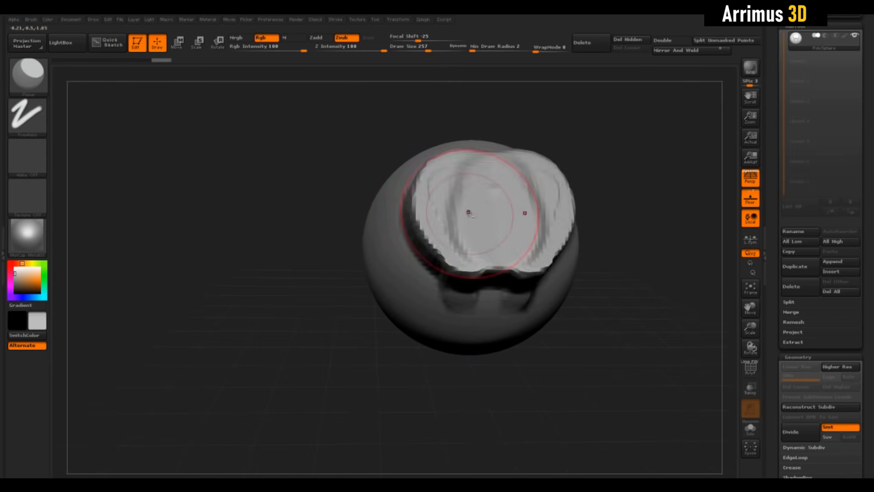
mouse_move(469, 211)
mouse_down()
mouse_move(453, 193)
mouse_move(482, 225)
mouse_move(468, 240)
mouse_up()
mouse_move(619, 130)
mouse_down()
mouse_move(639, 135)
mouse_move(604, 146)
mouse_move(603, 121)
mouse_move(498, 204)
mouse_up()
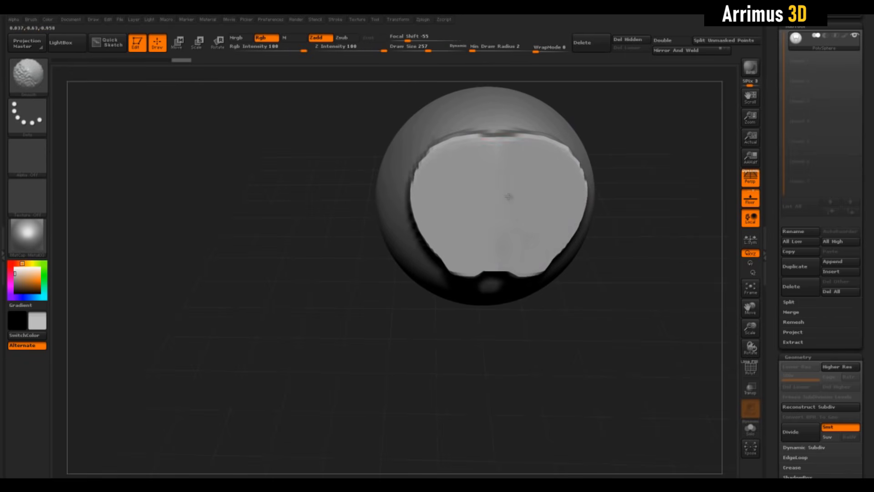
- Cut a flat plane into the side of the raised face block with the Planar brush at draw size 203
mouse_move(613, 134)
mouse_down()
mouse_move(584, 149)
mouse_move(589, 156)
mouse_up()
drag(417, 218, 409, 292)
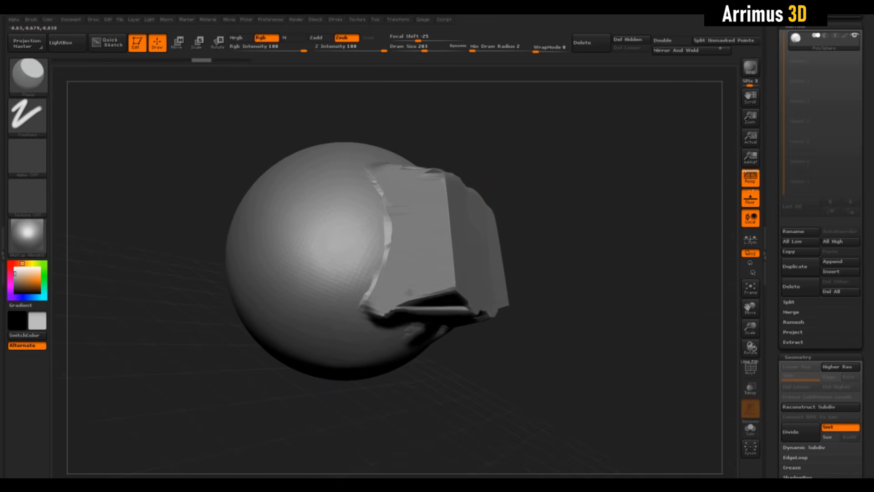
drag(524, 145, 618, 132)
- Hide the floor grid and display the polygon wireframe on the block's stretched faces
key(shift+p)
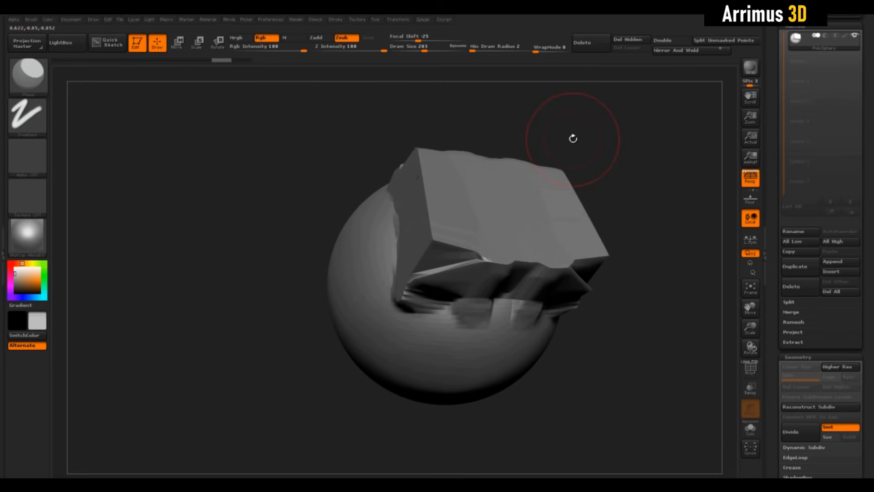
key(shift+f)
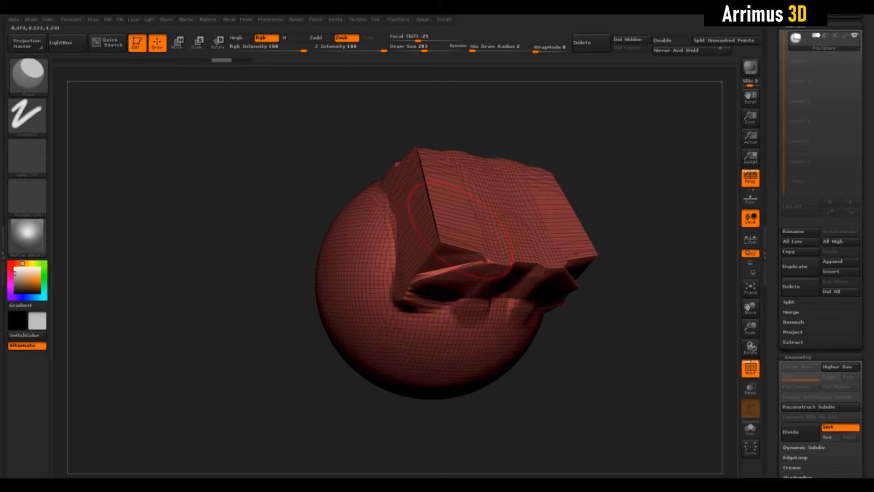
drag(475, 133, 460, 168)
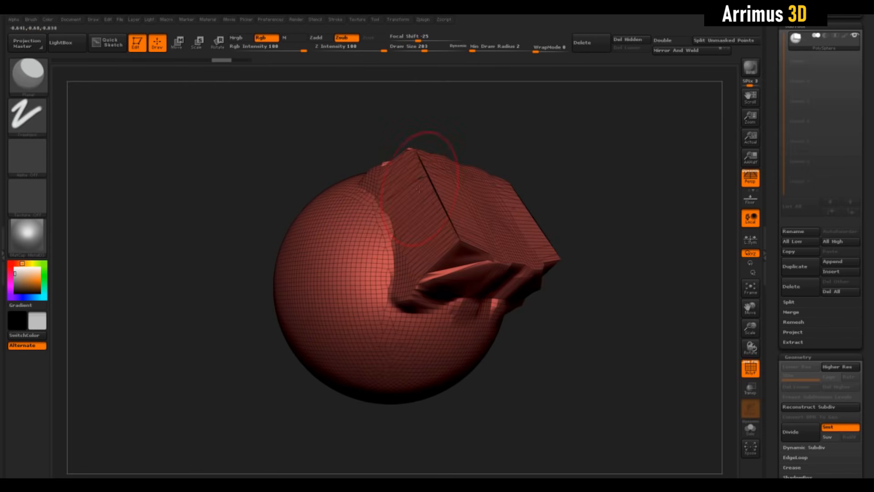
mouse_move(561, 139)
mouse_down()
mouse_move(554, 156)
mouse_move(542, 148)
mouse_up()
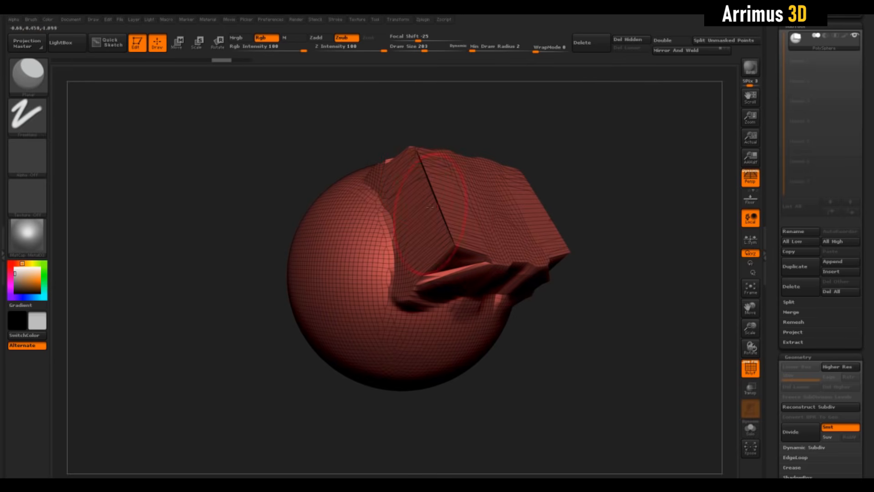
drag(546, 146, 584, 135)
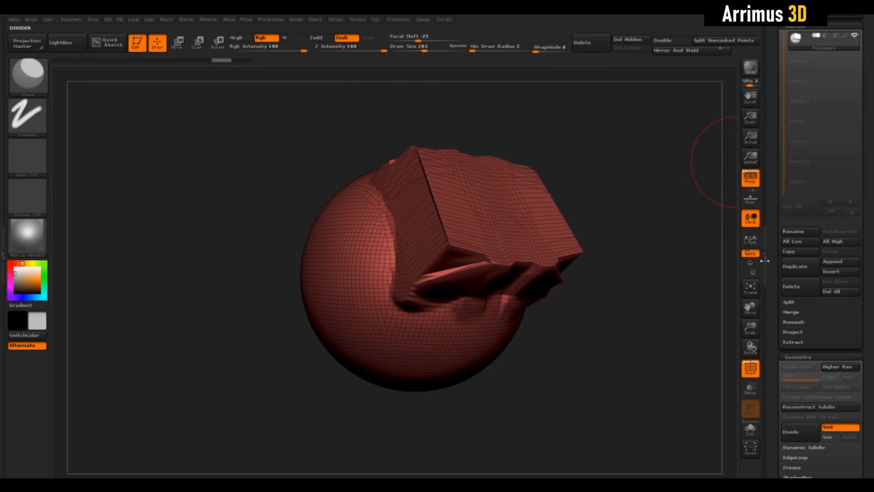
- Switch DynaMesh off and on again to remesh the sculpt at resolution 64
drag(775, 257, 769, 177)
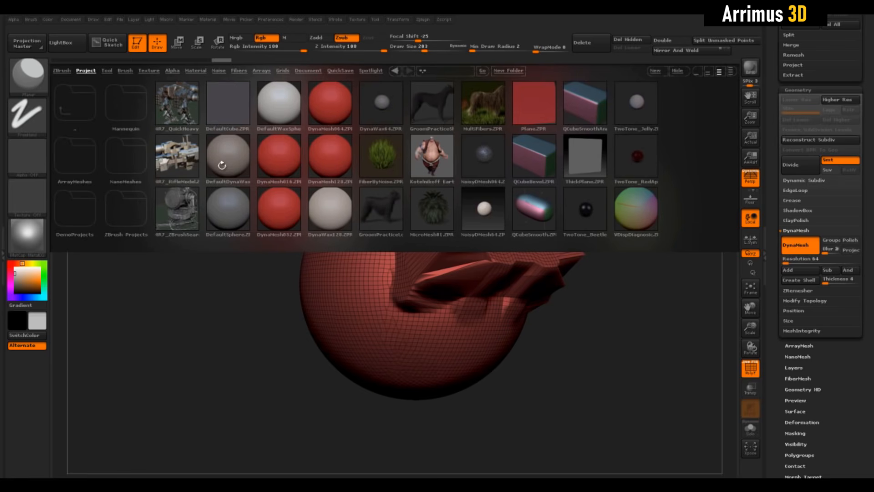
drag(640, 136, 638, 159)
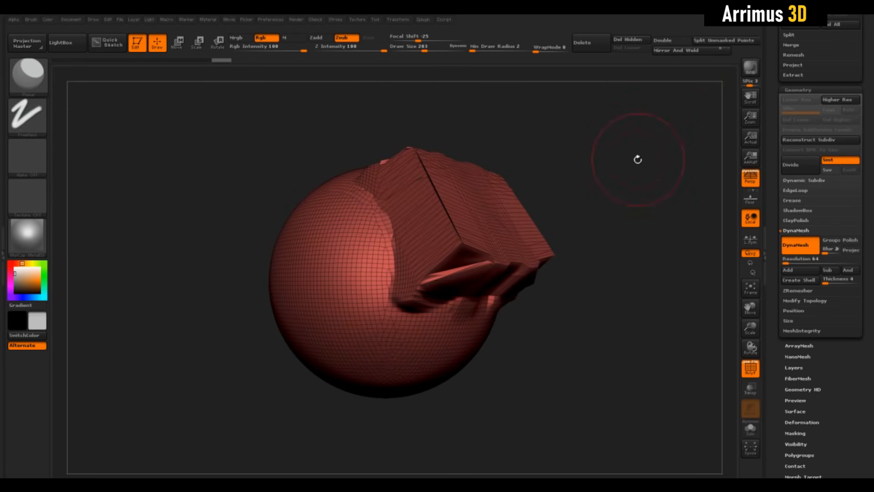
click(799, 231)
click(797, 232)
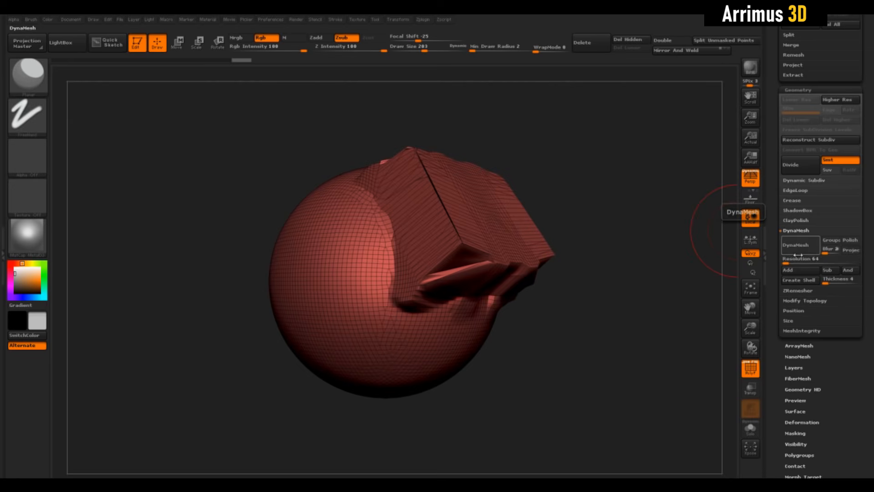
click(799, 250)
drag(620, 277, 587, 144)
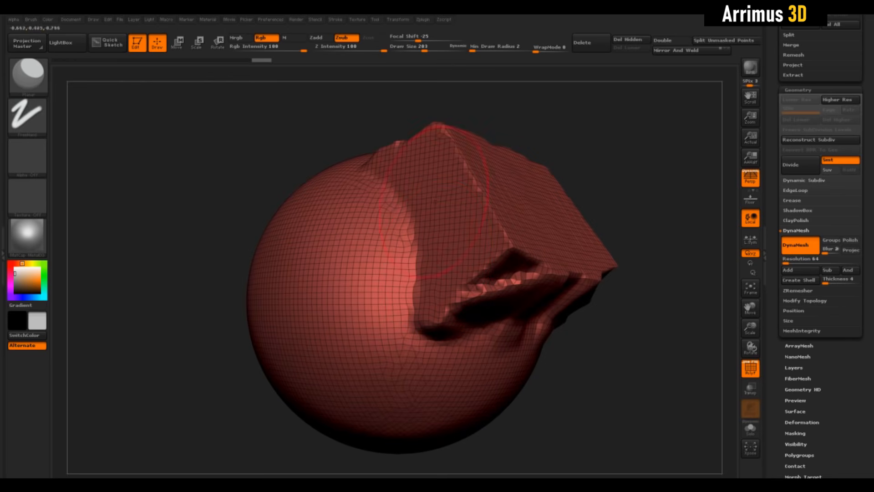
- Lower the DynaMesh Blur setting and remesh the sculpt
mouse_move(622, 159)
mouse_down()
mouse_move(600, 151)
mouse_move(627, 190)
mouse_move(642, 187)
mouse_up()
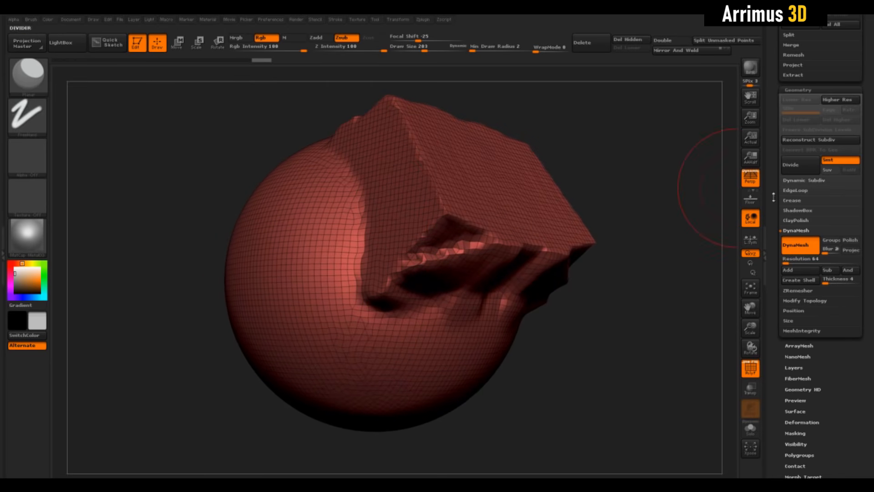
drag(827, 252, 822, 251)
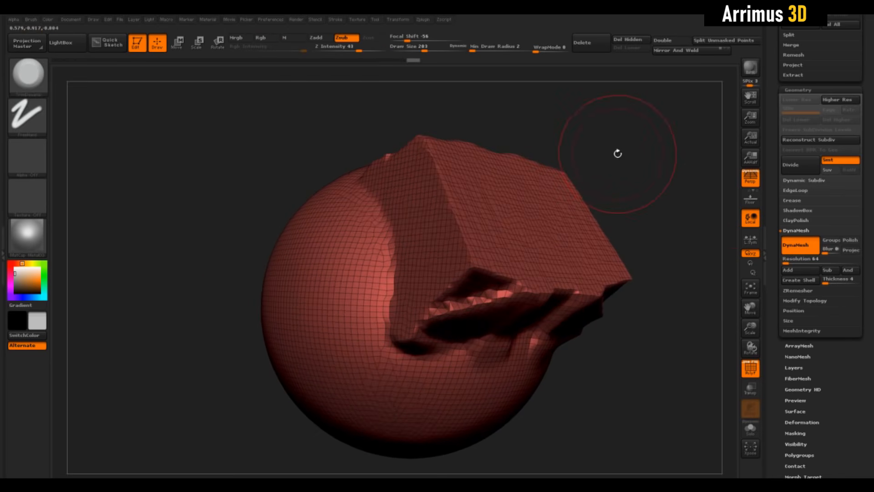
key(ctrl)
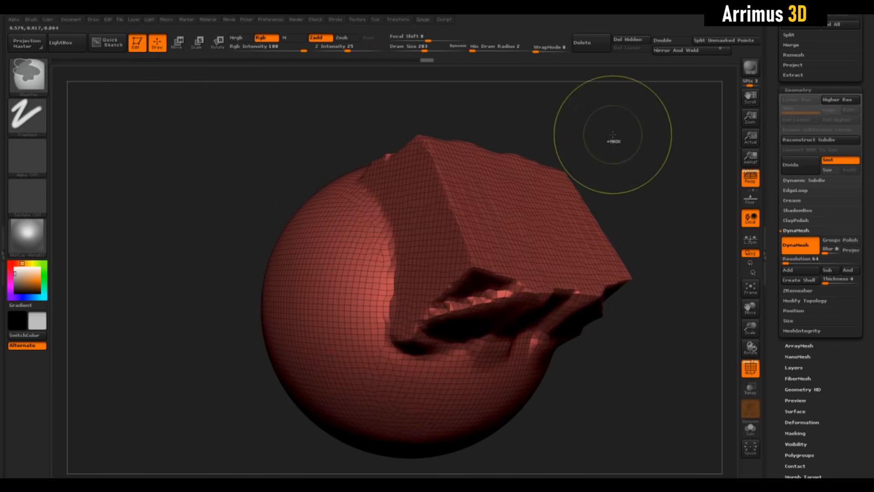
ctrl+drag(605, 115, 664, 187)
mouse_move(622, 139)
mouse_down()
mouse_move(613, 133)
mouse_move(626, 135)
mouse_move(607, 152)
mouse_move(633, 152)
mouse_move(614, 158)
mouse_move(624, 141)
mouse_move(618, 131)
mouse_up()
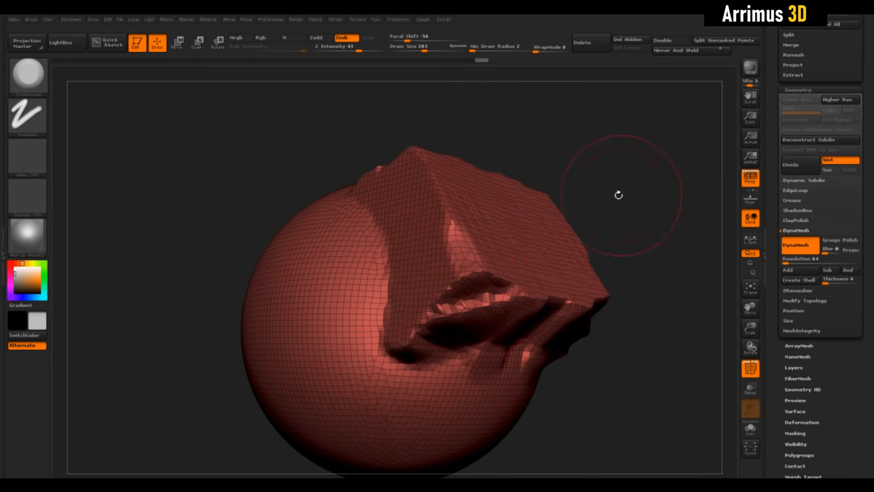
- Set the DynaMesh resolution to 128, trim the block's front edge, and remesh the sculpt
drag(618, 195, 697, 240)
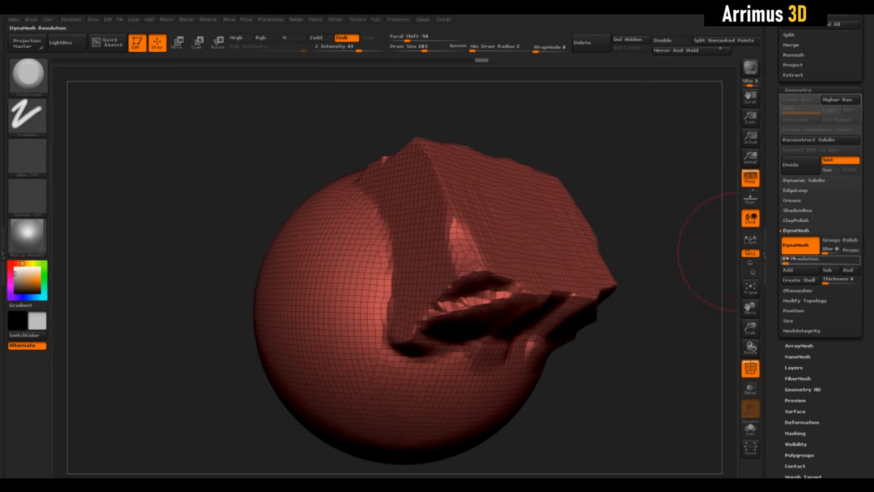
alt+drag(658, 186, 685, 196)
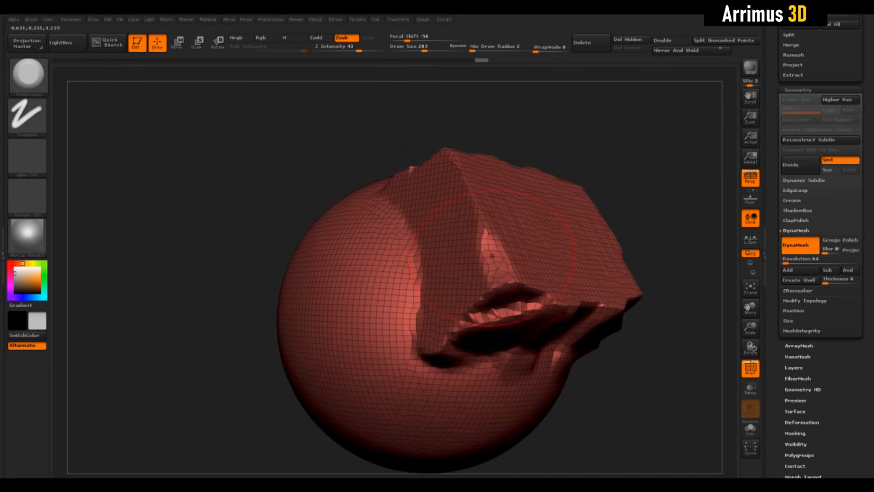
click(791, 259)
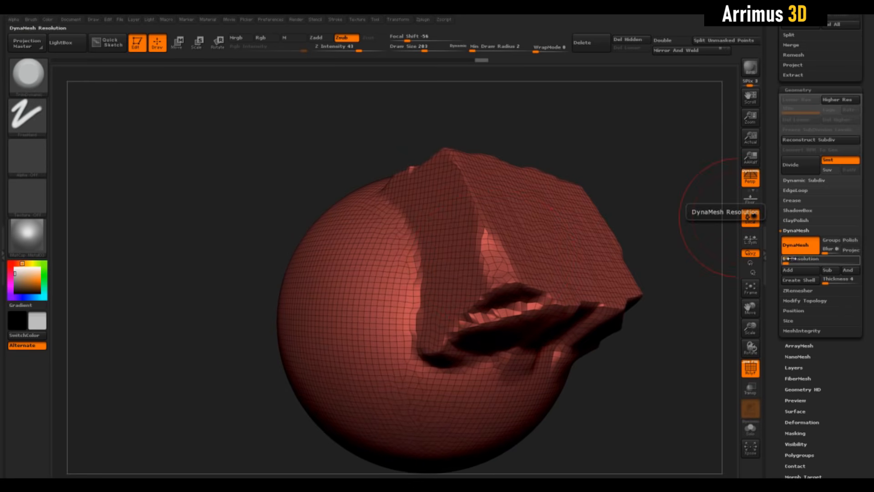
text(552)
key(Return)
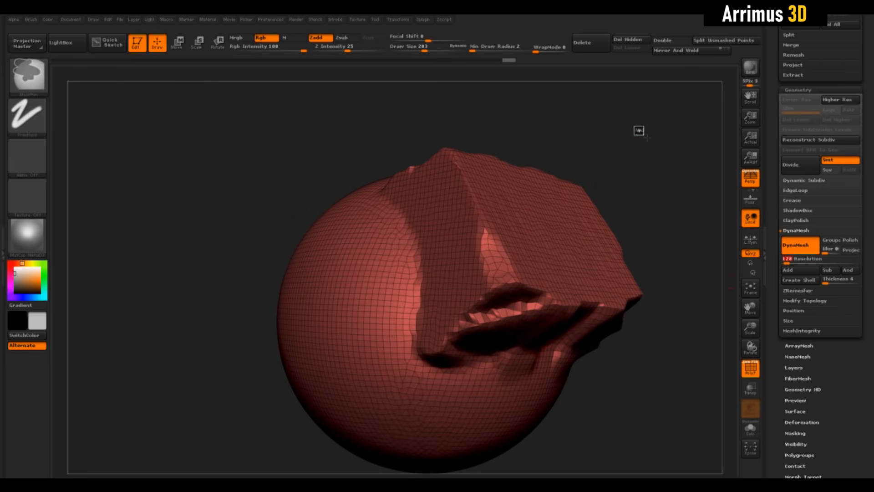
alt+drag(655, 155, 673, 151)
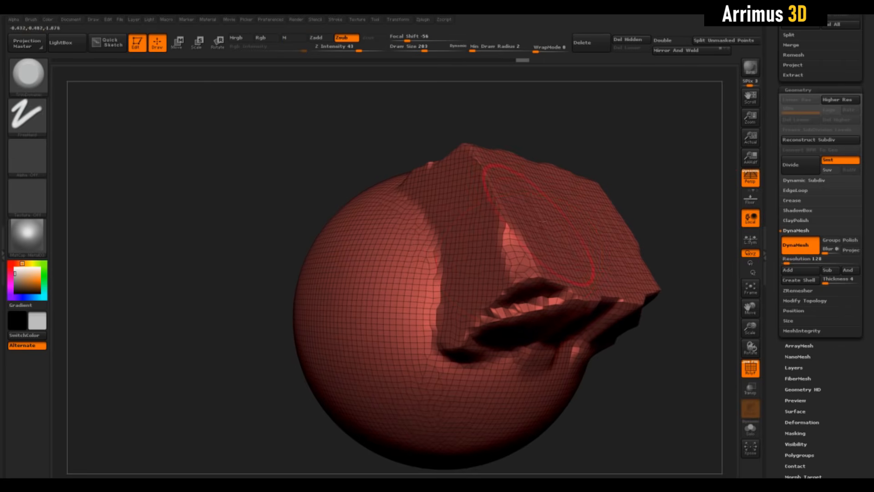
drag(518, 259, 523, 265)
ctrl+drag(633, 120, 636, 147)
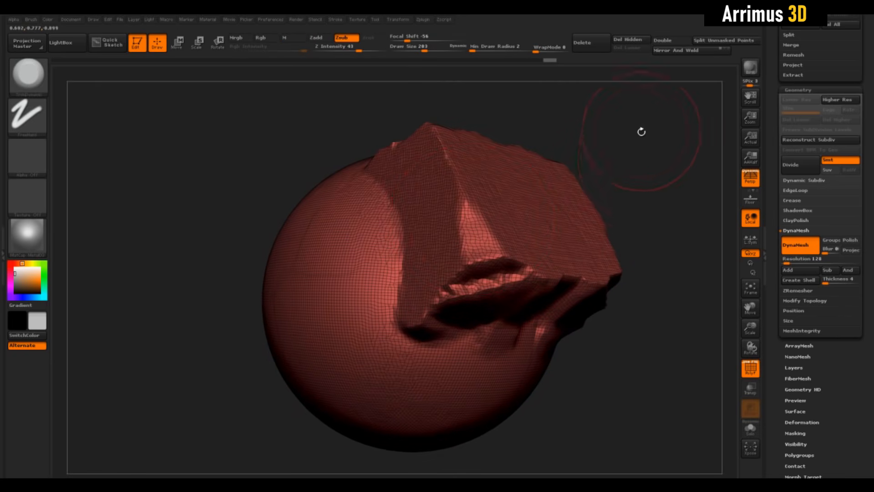
- Hide the wireframe and build up clay beneath the flat front plane with the ClayBuildup brush at draw size 232
key(shift+f)
mouse_move(641, 132)
mouse_down()
mouse_move(660, 179)
mouse_move(648, 149)
mouse_move(653, 174)
mouse_move(641, 156)
mouse_move(639, 180)
mouse_move(656, 181)
mouse_up()
key(b)
key(c)
key(b)
key(s)
drag(452, 266, 453, 266)
mouse_move(446, 244)
mouse_down()
mouse_move(433, 261)
mouse_move(449, 289)
mouse_move(471, 276)
mouse_move(539, 282)
mouse_move(523, 284)
mouse_up()
drag(594, 267, 597, 248)
mouse_move(464, 251)
mouse_down()
mouse_move(529, 257)
mouse_move(515, 324)
mouse_move(542, 291)
mouse_up()
mouse_move(630, 191)
mouse_down()
mouse_move(607, 172)
mouse_move(597, 182)
mouse_up()
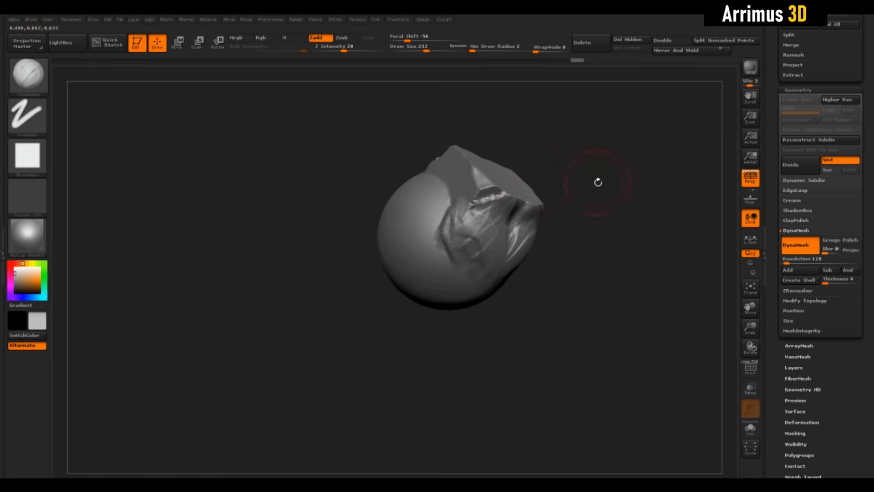
- Pull the lower part of the head downwards into a jaw and chin with the Move Topological brush, adjusting its size
key(b)
key(m)
key(t)
key(s)
mouse_move(456, 267)
mouse_down()
mouse_move(469, 268)
mouse_move(466, 290)
mouse_move(431, 317)
mouse_up()
key(s)
mouse_move(447, 318)
mouse_down()
mouse_move(474, 330)
mouse_move(483, 360)
mouse_up()
drag(544, 270, 563, 266)
drag(501, 254, 512, 258)
key(s)
drag(497, 299, 485, 299)
drag(478, 329, 484, 338)
drag(578, 262, 528, 247)
- Sculpt the cheek lines, mouth crease and central nose ridge with the Standard brush
key(b)
key(s)
key(t)
mouse_move(420, 235)
mouse_down()
mouse_move(433, 215)
mouse_move(476, 221)
mouse_up()
key(u)
key(s)
drag(471, 220, 493, 344)
mouse_move(672, 234)
mouse_down()
mouse_move(653, 193)
mouse_move(630, 205)
mouse_up()
drag(547, 217, 550, 310)
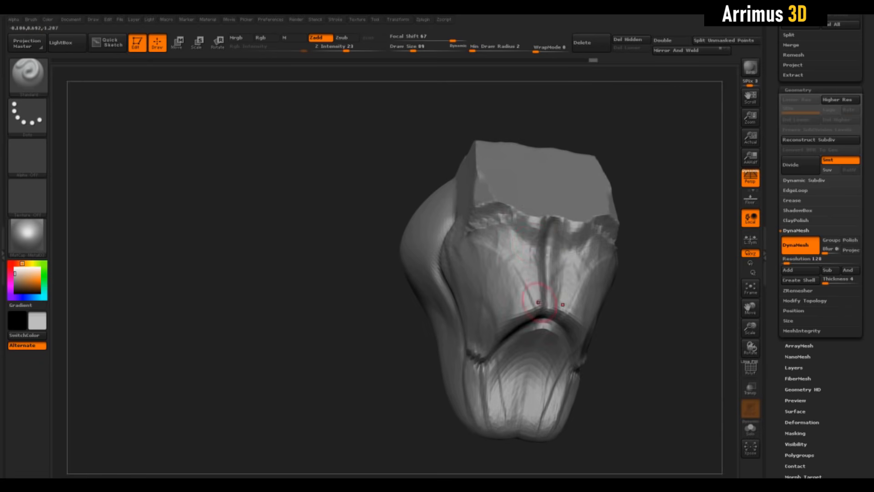
- Resize the Standard brush and refine the facial forms along the lower edge of the flat front plane
drag(615, 193, 635, 197)
key(s)
drag(577, 253, 567, 246)
drag(635, 205, 636, 216)
mouse_move(543, 230)
mouse_down()
mouse_move(591, 228)
mouse_move(494, 229)
mouse_up()
- Flatten the cheek and nose surfaces with the TrimDynamic brush
key(b)
key(t)
key(d)
drag(554, 278, 564, 310)
drag(638, 237, 658, 239)
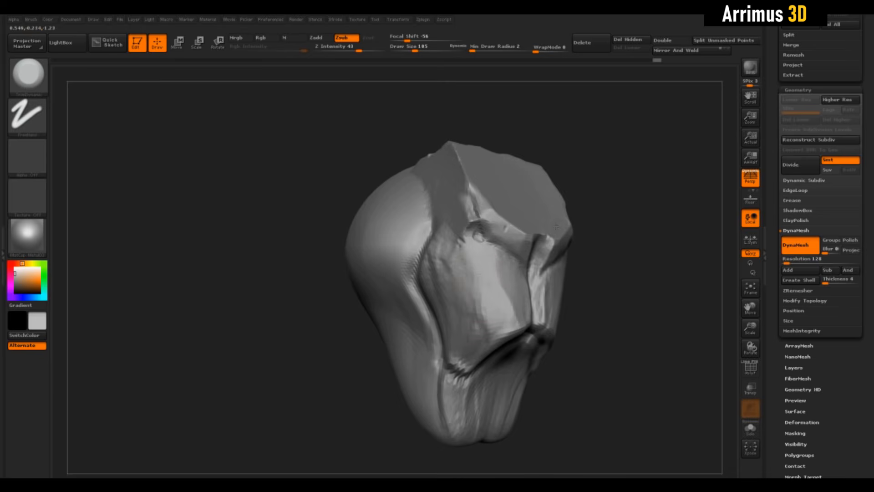
- Resize the TrimDynamic brush and flatten the cheek plane on the side of the face
key(s)
drag(496, 273, 502, 273)
drag(489, 260, 505, 319)
drag(440, 258, 456, 319)
drag(638, 237, 643, 243)
- Build up the upper corner of the cheek beneath the brow with ClayBuildup and flatten it with TrimDynamic
key(b)
key(c)
key(b)
key(s)
drag(488, 255, 483, 255)
drag(474, 235, 483, 259)
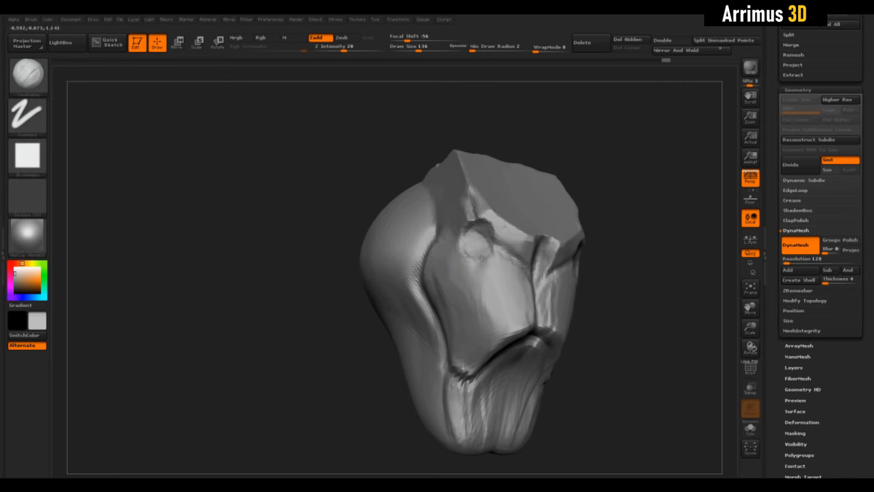
drag(576, 156, 605, 127)
key(b)
key(t)
key(d)
drag(482, 237, 494, 274)
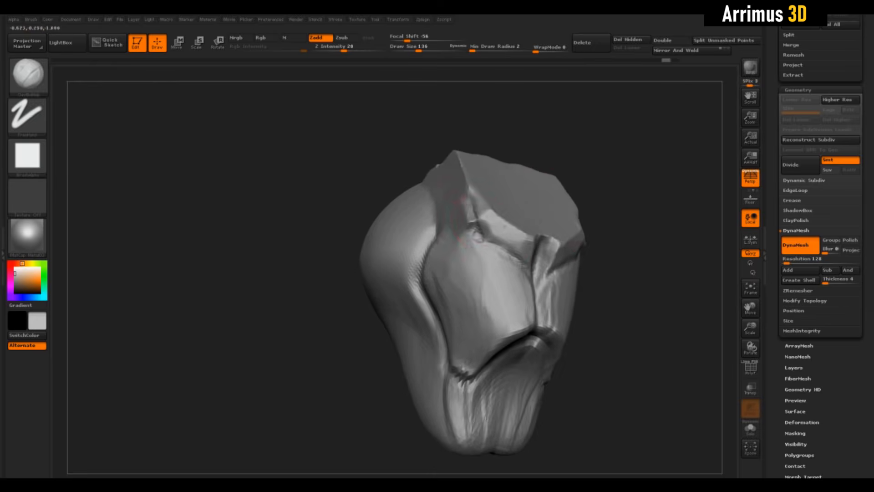
- Carve sharp grooves at the brow corner and along the temple with the Dam Standard brush
alt+drag(629, 182, 646, 208)
key(b)
key(d)
key(s)
drag(486, 214, 500, 239)
drag(638, 218, 661, 200)
drag(429, 204, 427, 230)
mouse_move(651, 175)
mouse_down()
mouse_move(628, 162)
mouse_move(646, 196)
mouse_up()
- Resize the Standard brush and outline a panel on the upper side of the skull
key(b)
key(s)
key(t)
key(s)
drag(503, 279, 494, 279)
drag(637, 219, 642, 201)
drag(491, 302, 428, 282)
drag(428, 282, 421, 205)
mouse_move(637, 200)
mouse_down()
mouse_move(647, 219)
mouse_move(638, 182)
mouse_up()
- Draw panel lines down the cheek's rear edge and across the lower side of the head with the Standard brush
drag(491, 241, 523, 316)
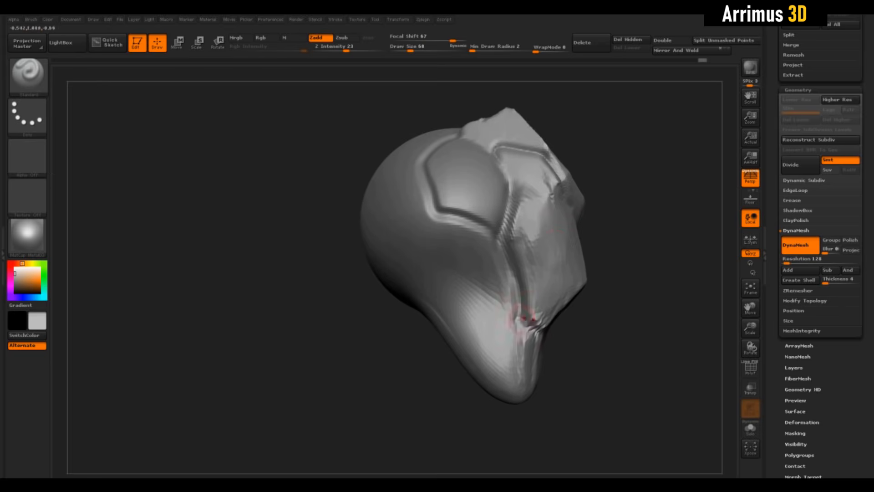
drag(412, 271, 464, 319)
drag(465, 323, 515, 319)
mouse_move(637, 155)
mouse_down()
mouse_move(657, 179)
mouse_move(637, 201)
mouse_up()
alt+drag(674, 223, 634, 189)
drag(483, 278, 513, 250)
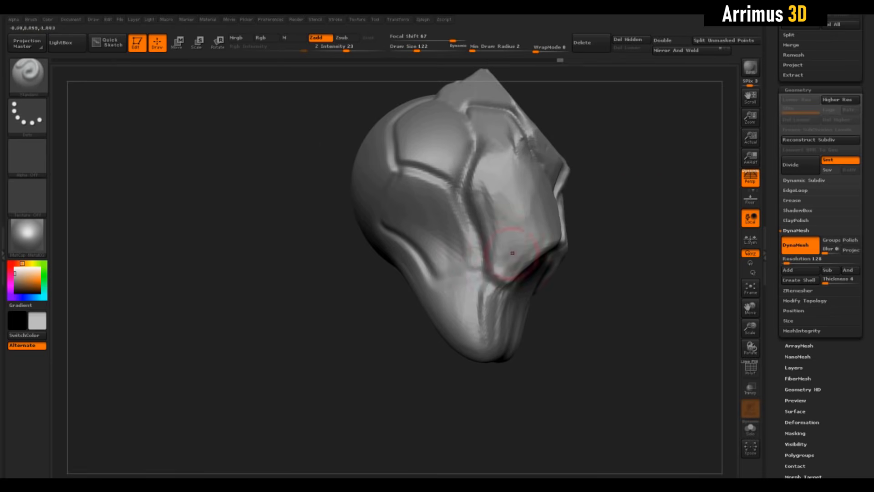
- Deepen the side panel lines and the groove behind the cheek with the Dam Standard brush
alt+drag(637, 191, 638, 218)
key(b)
key(d)
key(s)
drag(479, 265, 402, 250)
drag(638, 219, 628, 201)
drag(474, 255, 505, 280)
- Cut a crisp crease along the cheek plate's lower edge, above the mouth area, with the Dam Standard brush
drag(674, 218, 637, 182)
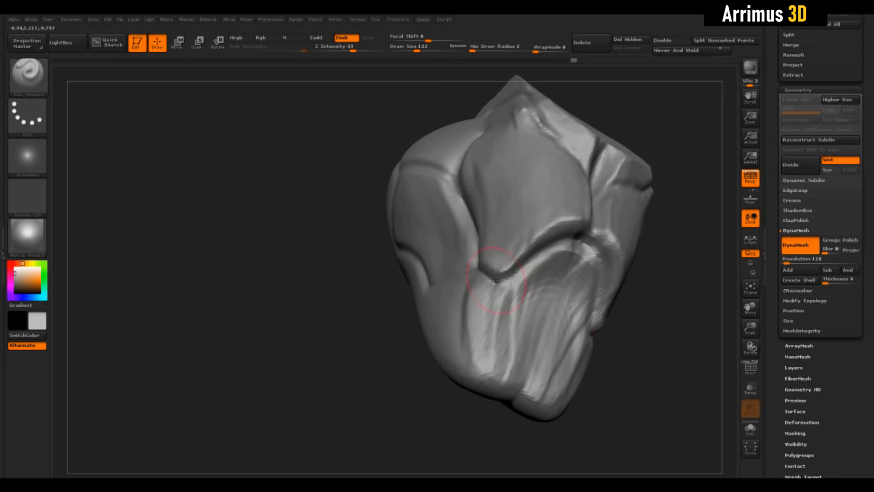
drag(498, 273, 565, 248)
drag(695, 172, 674, 195)
mouse_move(498, 275)
mouse_down()
mouse_move(538, 248)
mouse_move(556, 310)
mouse_up()
- Trace a raised outline around the front jaw plate with the Standard brush
alt+drag(629, 262, 638, 296)
key(b)
key(s)
key(t)
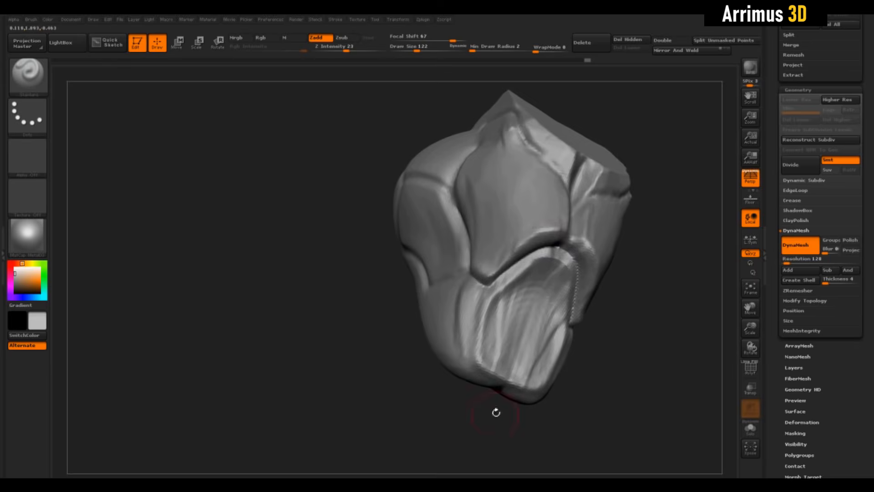
drag(495, 412, 560, 387)
- Polish and smooth the side of the jaw beneath the cheek plate with the hPolish brush
key(b)
key(h)
key(p)
drag(482, 337, 482, 288)
drag(490, 319, 449, 337)
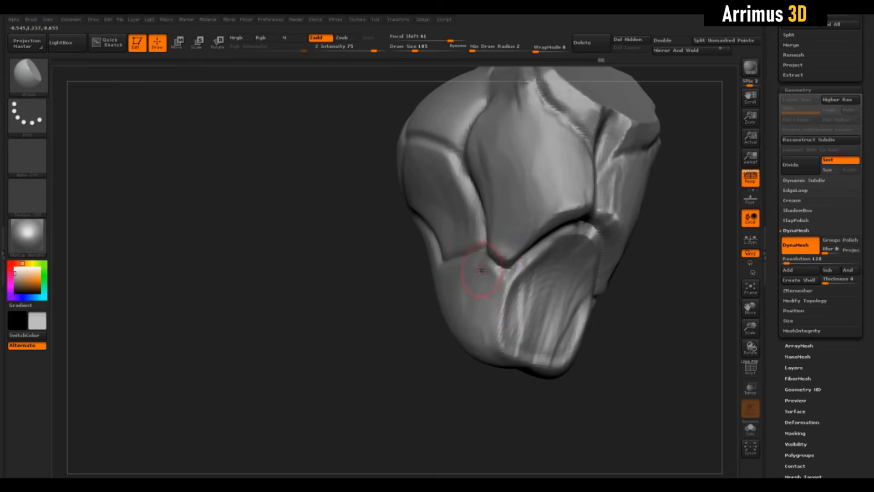
drag(482, 271, 482, 305)
drag(387, 346, 442, 335)
shift+drag(482, 277, 487, 323)
- Sharpen the crease where the cheek, side and jaw plates meet with the Dam Standard brush
key(b)
key(d)
key(s)
drag(477, 252, 485, 250)
alt+drag(601, 136, 652, 203)
mouse_move(647, 179)
mouse_down()
mouse_move(655, 160)
mouse_move(702, 167)
mouse_move(693, 160)
mouse_move(704, 176)
mouse_up()
- Flatten the cheek and side plates with the hPolish and TrimDynamic brushes
key(b)
key(h)
key(p)
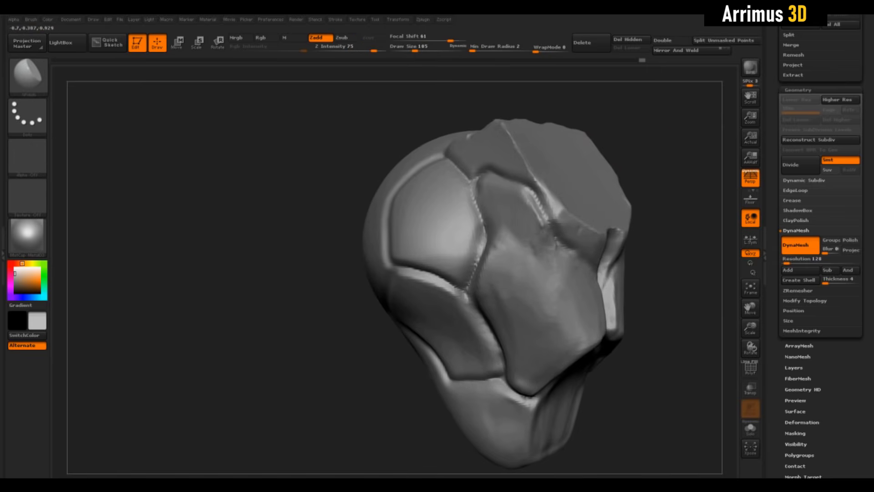
key(s)
key(b)
key(t)
key(d)
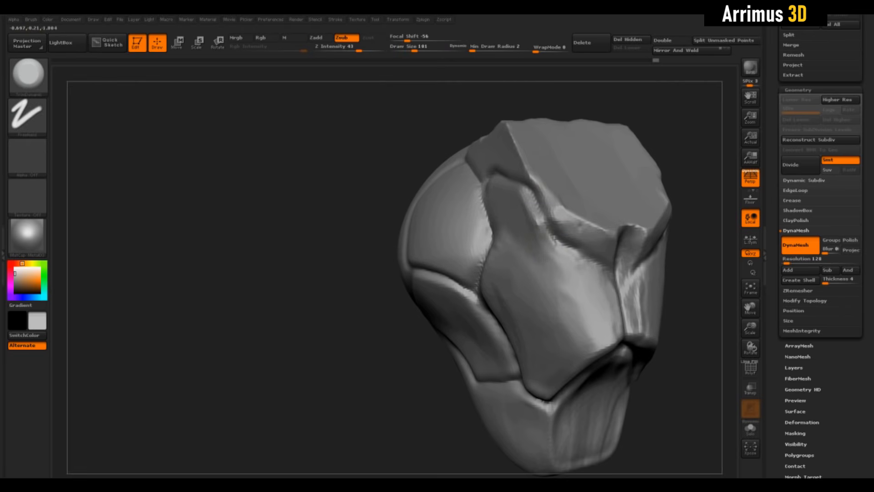
mouse_move(687, 135)
mouse_down()
mouse_move(654, 166)
mouse_move(548, 172)
mouse_up()
- Mask a band along the inner lower edges of both cheek plates, reducing the mask brush size to 50
key(b)
key(h)
key(p)
key(s)
click(440, 251)
ctrl+drag(459, 246, 430, 290)
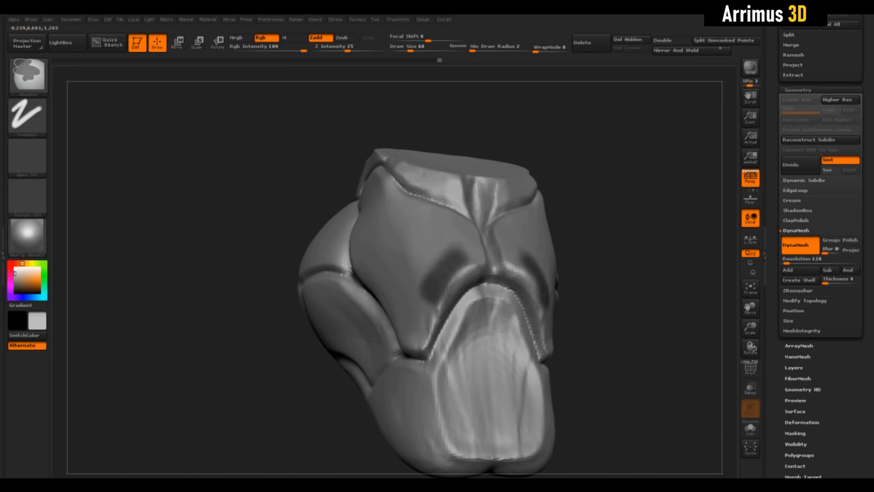
drag(597, 191, 572, 189)
key(s)
click(467, 261)
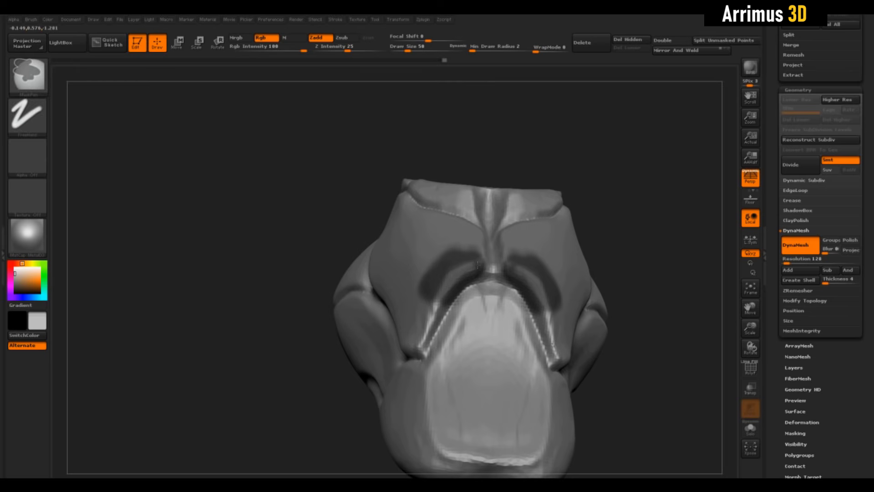
mouse_move(605, 170)
mouse_down()
mouse_move(617, 141)
mouse_move(627, 141)
mouse_move(624, 155)
mouse_move(640, 158)
mouse_move(461, 238)
mouse_up()
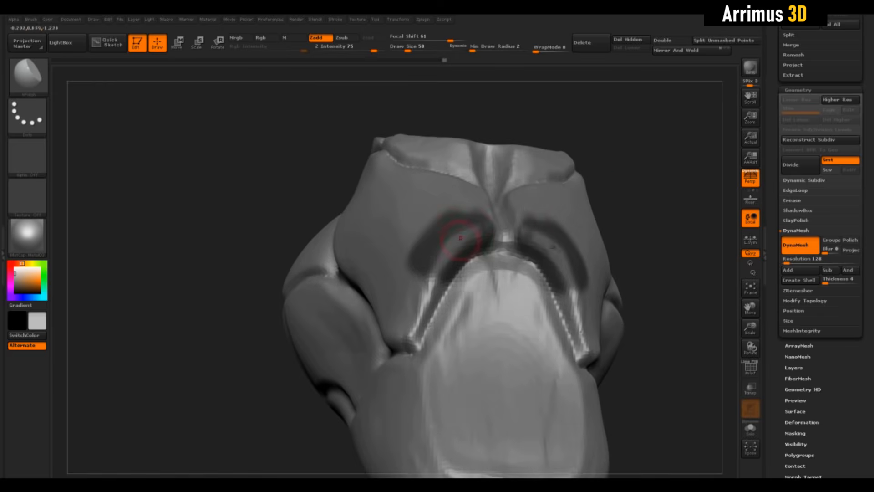
mouse_move(628, 153)
mouse_down()
mouse_move(605, 142)
mouse_move(592, 148)
mouse_up()
- Switch the model's material to Chalk
click(38, 242)
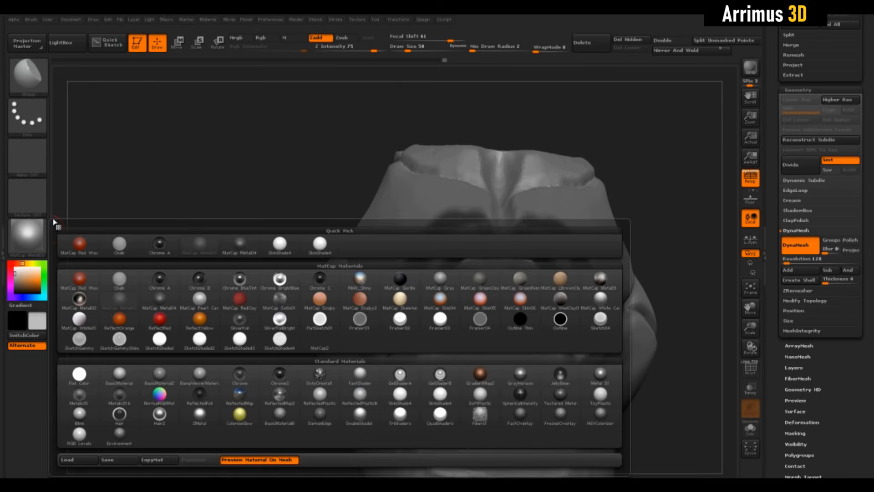
click(119, 279)
mouse_move(199, 180)
mouse_down()
mouse_move(312, 136)
mouse_move(439, 109)
mouse_up()
- Extend the mask down to the cheek plate's lower corner and back along its rear groove with brush size 35
mouse_move(453, 253)
ctrl+mouse_down()
mouse_move(460, 291)
mouse_move(477, 250)
mouse_move(461, 289)
ctrl+mouse_up()
key(s)
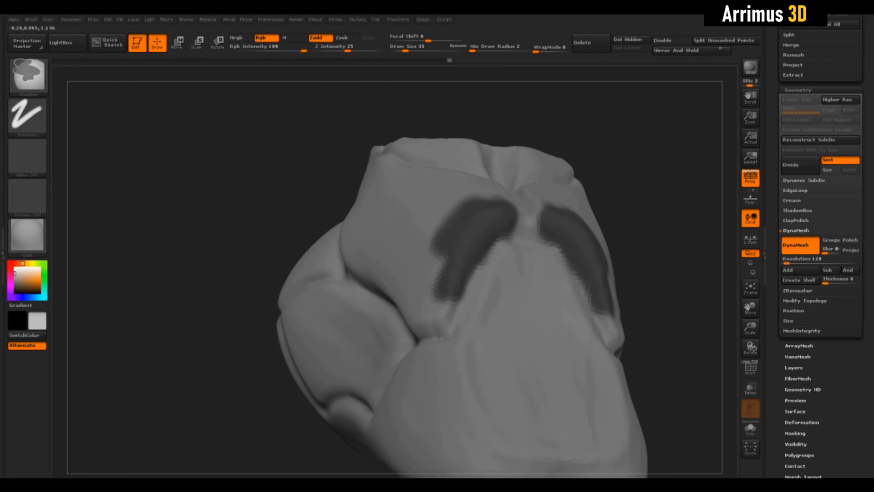
drag(623, 153, 620, 187)
mouse_move(489, 252)
ctrl+mouse_down()
mouse_move(505, 239)
mouse_move(484, 258)
ctrl+mouse_up()
drag(628, 167, 671, 148)
mouse_move(454, 269)
ctrl+mouse_down()
mouse_move(439, 315)
mouse_move(458, 308)
ctrl+mouse_up()
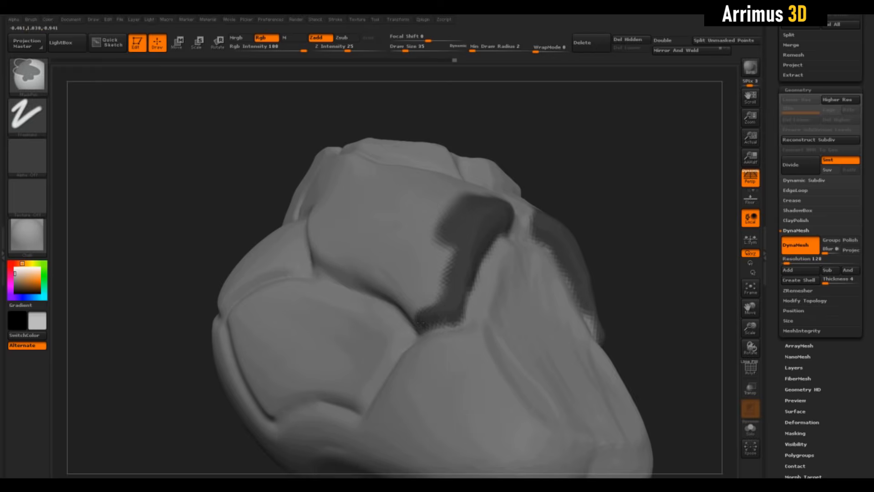
drag(609, 164, 571, 167)
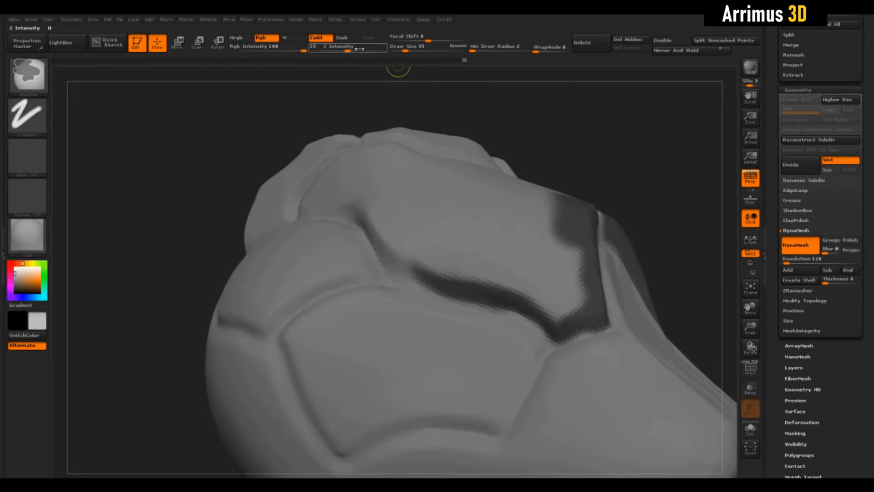
- Set the mask brush to Z Intensity 100 with a lower focal shift and finish masking both cheek plates
click(350, 49)
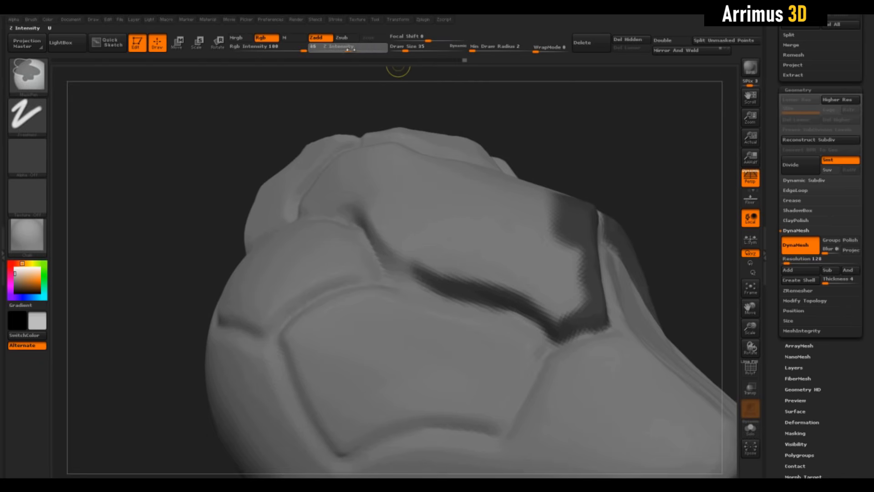
key(ctrl+z)
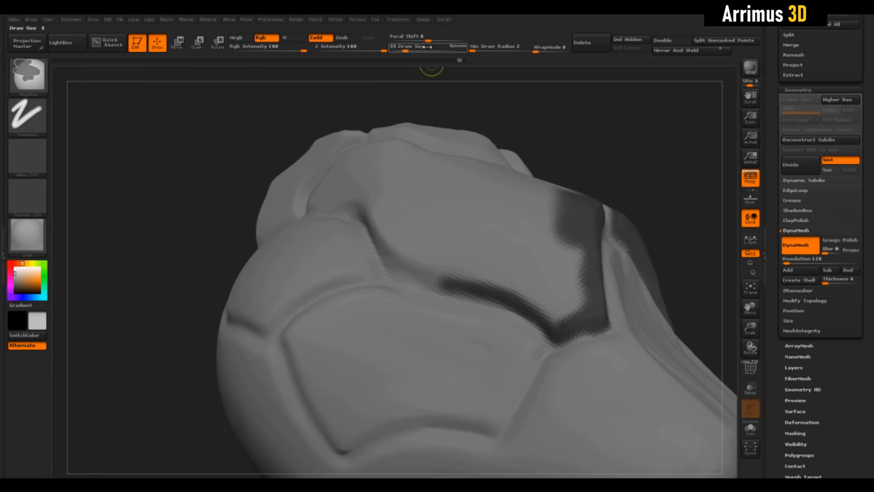
drag(408, 39, 404, 39)
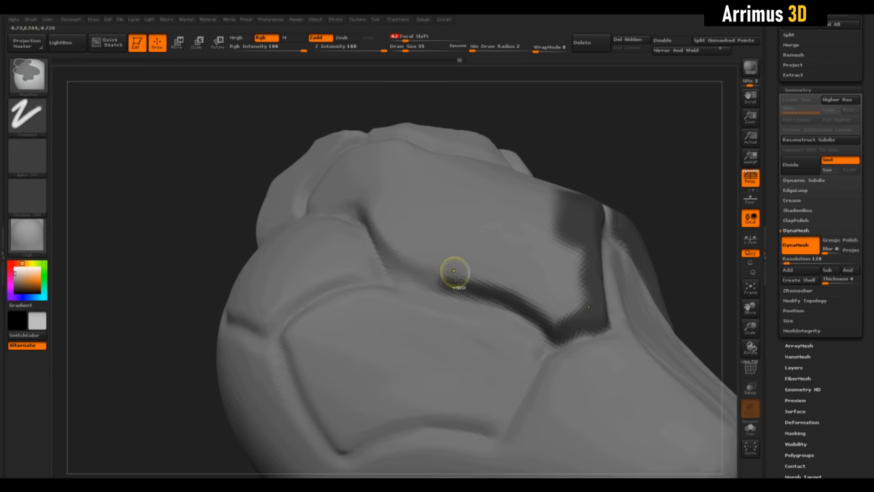
mouse_move(455, 269)
ctrl+mouse_down()
mouse_move(408, 269)
mouse_move(376, 224)
ctrl+mouse_up()
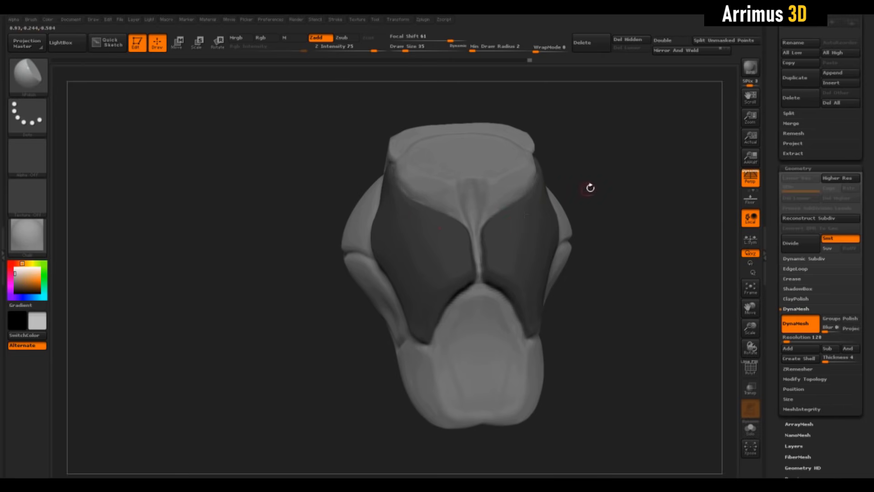
- Show the wireframe and try assigning the masked cheek plates to their own polygroup
drag(590, 188, 619, 194)
key(shift+f)
key(ctrl+w)
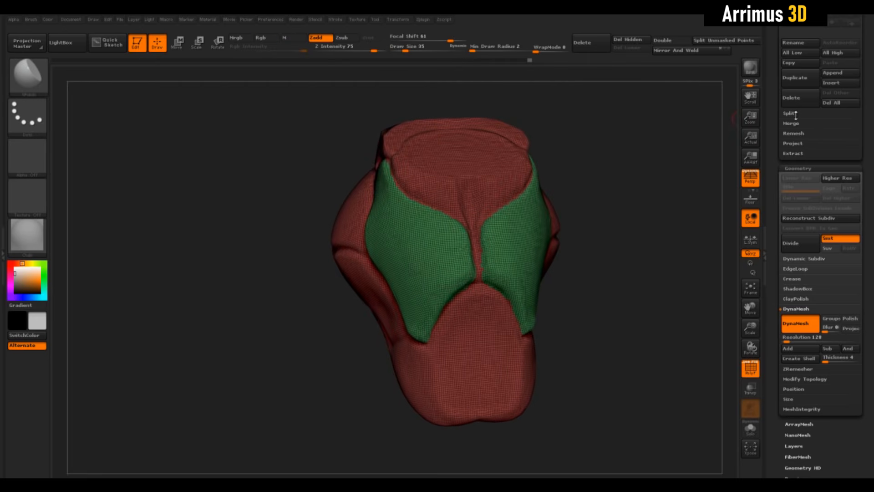
click(790, 113)
drag(711, 132, 704, 163)
key(ctrl+z)
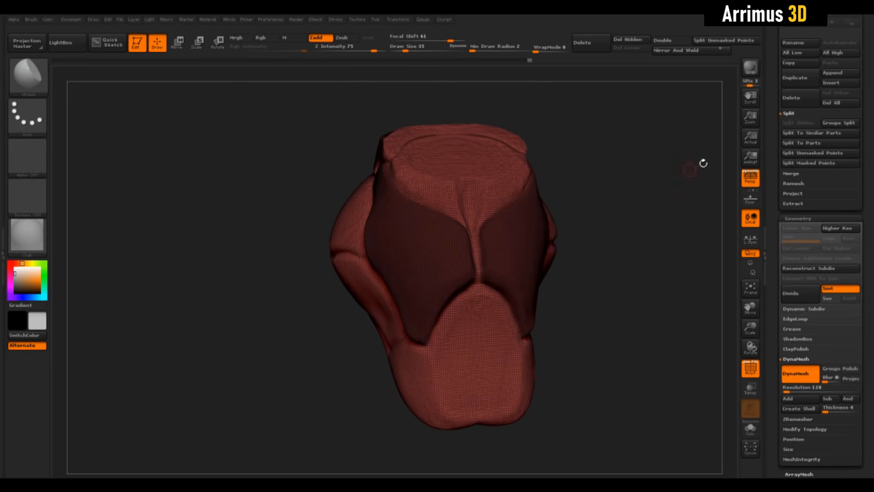
- Split the unmasked points so the cheek plates and the rest of the head become separate subtools
alt+drag(653, 177, 637, 200)
click(808, 154)
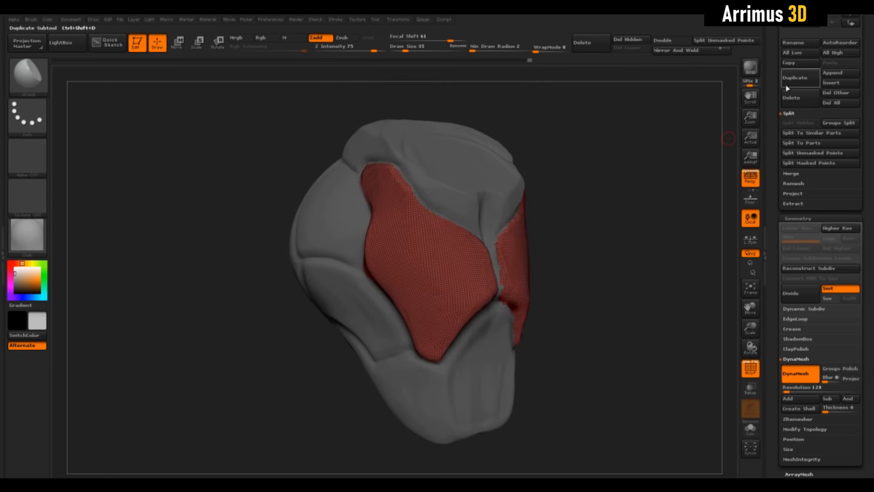
scroll(773, 108, up, 3)
scroll(773, 108, up, 5)
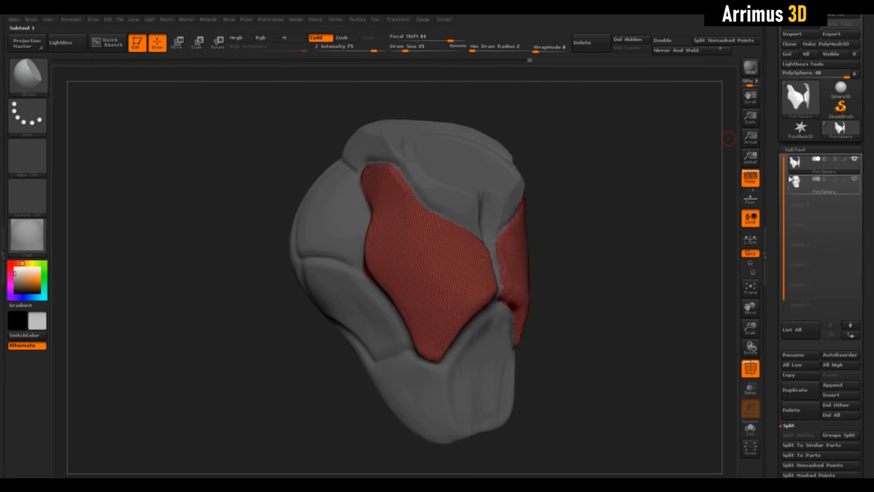
- Hide the rest of the head and turn on double-sided display for the cheek plate subtool
drag(619, 159, 596, 168)
click(856, 162)
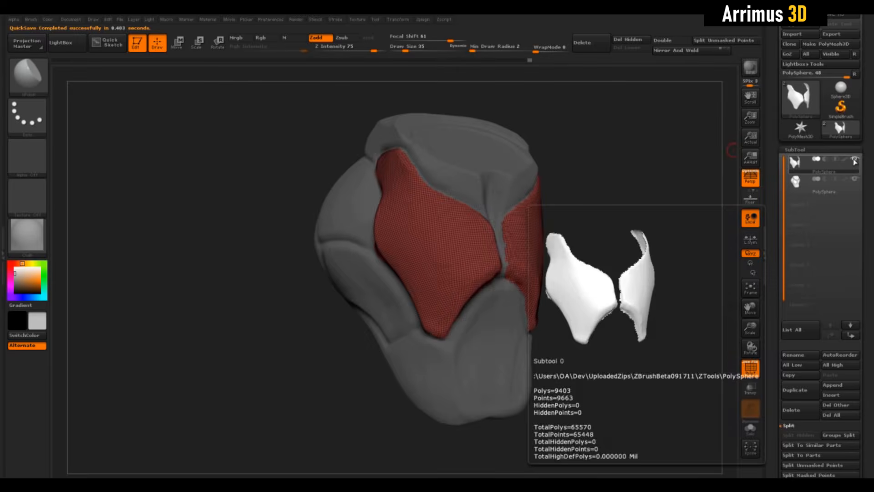
drag(629, 227, 687, 218)
click(669, 40)
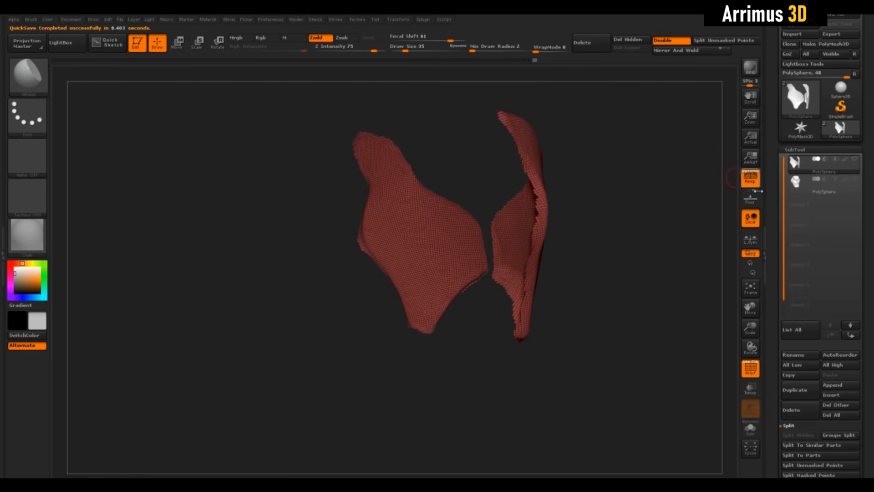
- Open the Display Properties settings and inspect the double-sided cheek plates
drag(775, 239, 774, 100)
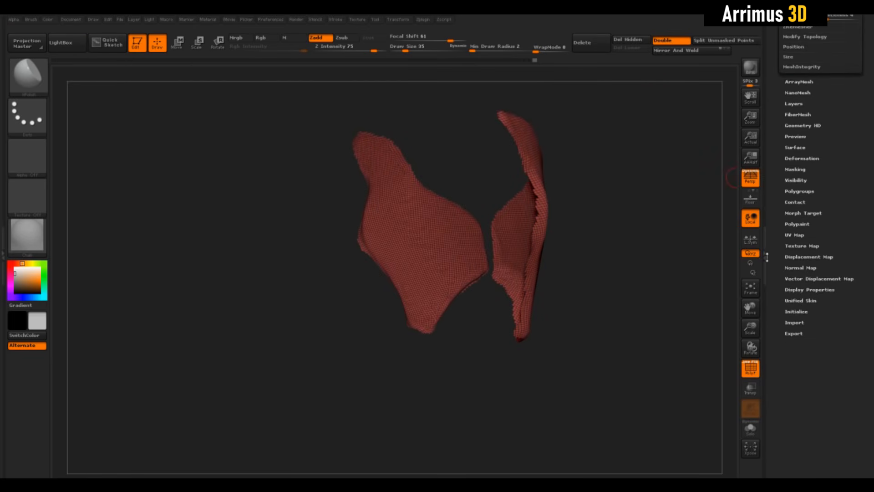
click(803, 289)
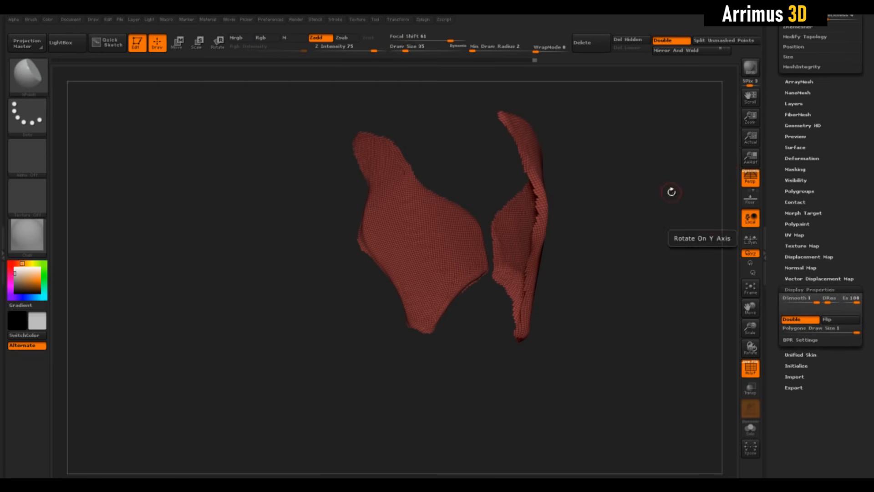
drag(672, 192, 621, 208)
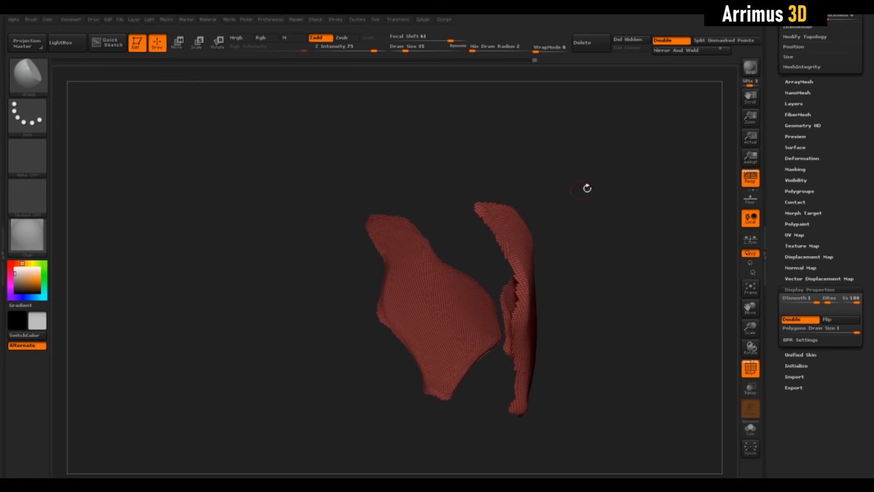
drag(614, 154, 616, 171)
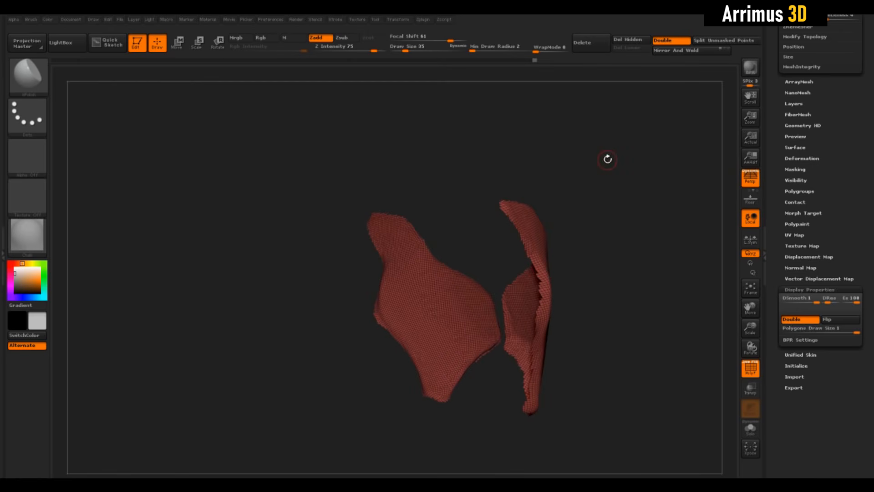
- Try to add a Display Properties control to the custom interface, enabling interface customization only for the attempt
click(274, 20)
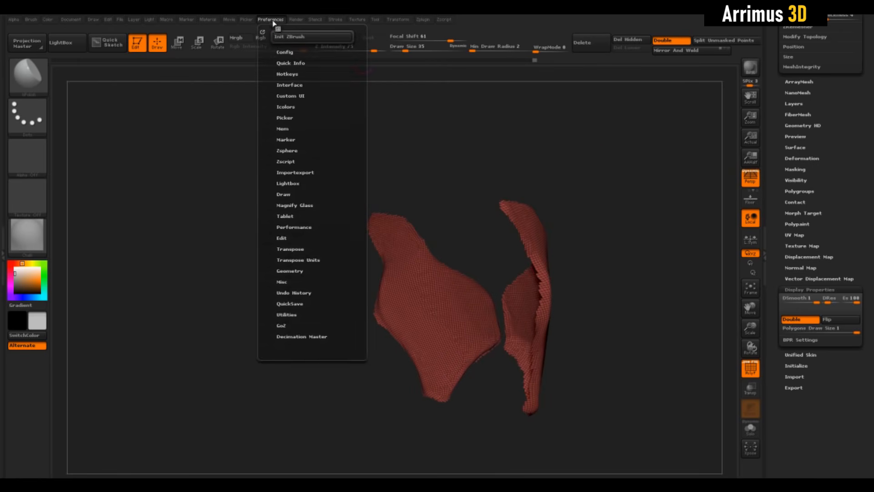
click(285, 53)
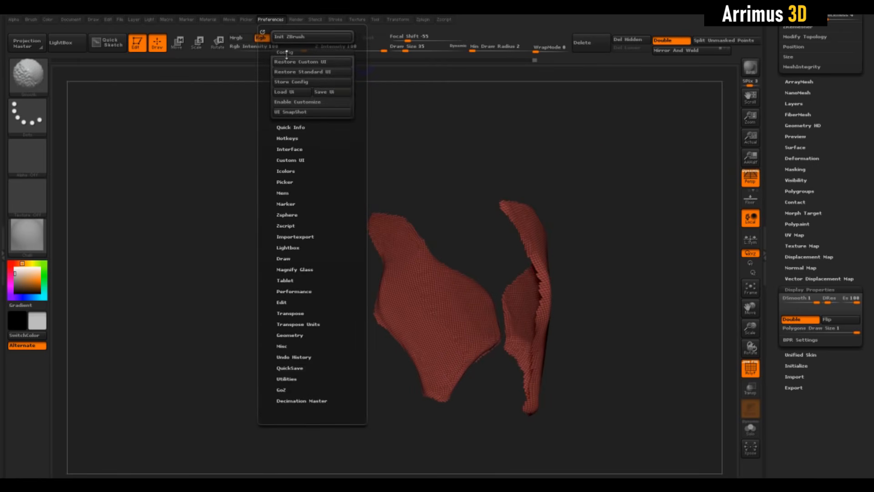
click(308, 103)
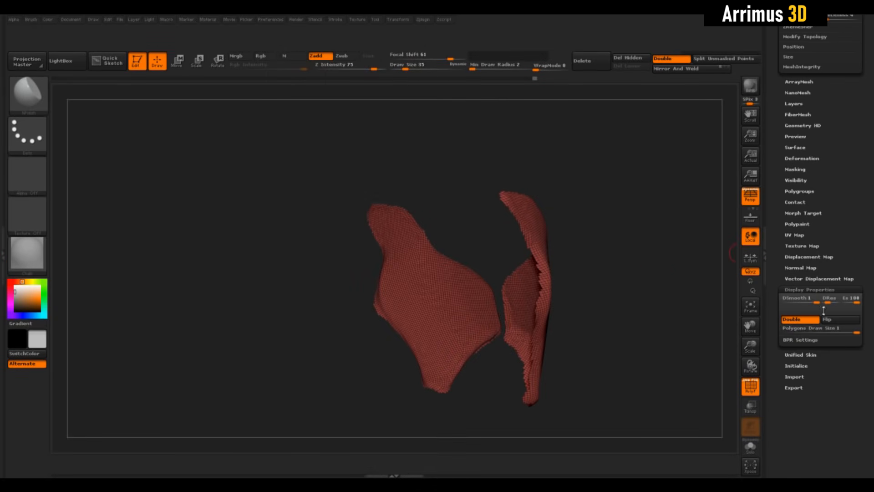
key(ctrl)
mouse_move(838, 323)
ctrl+alt+mouse_down()
mouse_move(706, 198)
mouse_move(647, 81)
ctrl+alt+mouse_up()
key(ctrl)
click(272, 20)
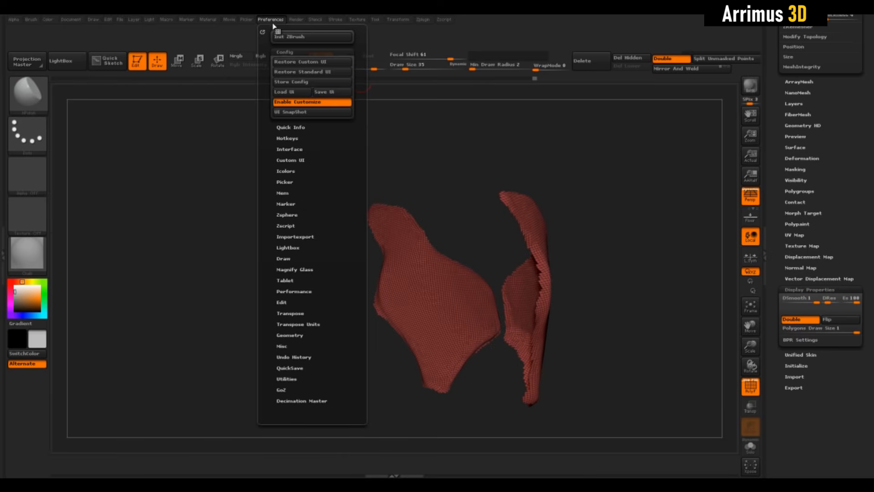
click(311, 106)
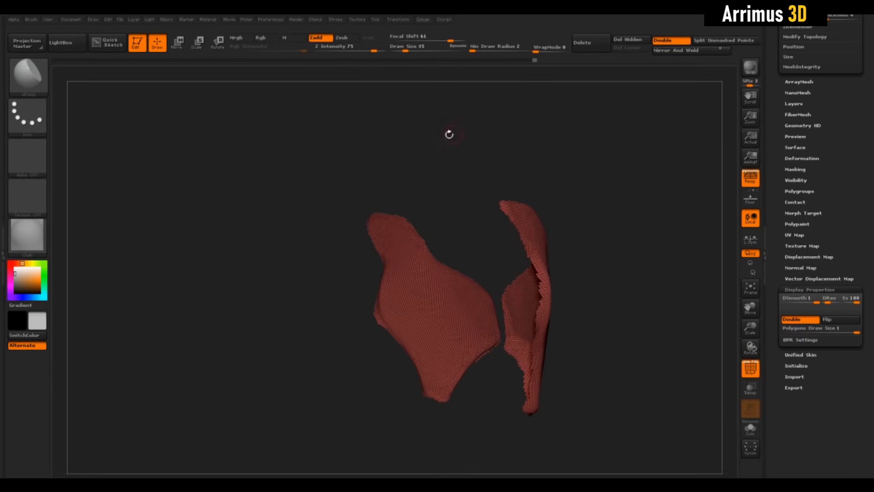
- Inspect the cheek plates from several angles and switch between their subtool and the head subtool to compare them
drag(594, 141, 617, 172)
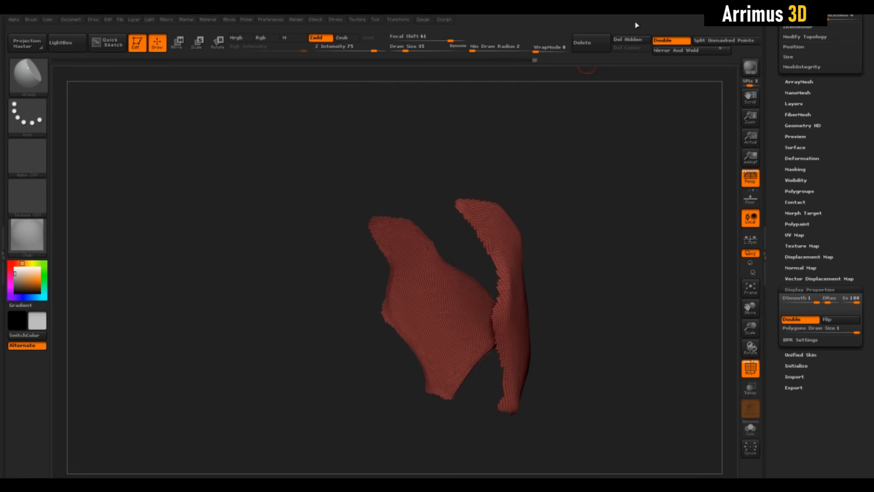
drag(599, 218, 551, 230)
drag(771, 78, 771, 91)
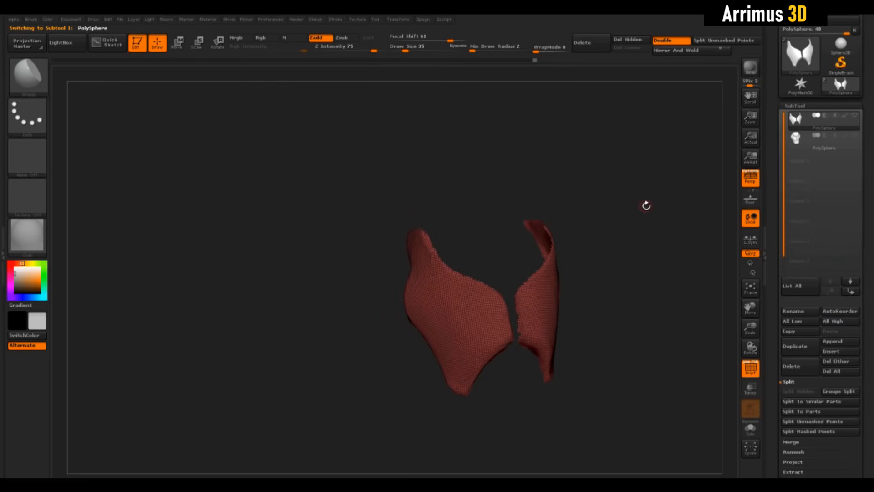
click(798, 140)
click(799, 125)
key(Down)
key(Up)
key(Down)
- Turn on double-sided display for the head subtool and reselect the cheek plate subtool
click(857, 139)
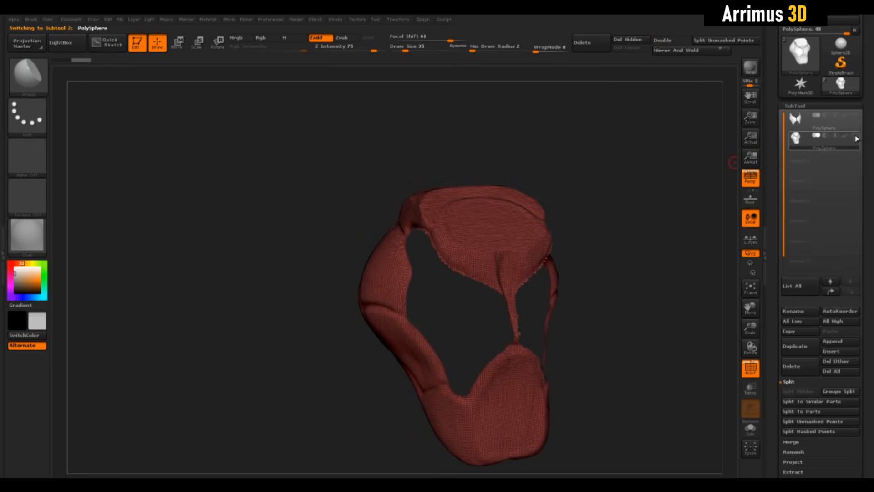
drag(619, 189, 690, 224)
click(664, 42)
click(804, 124)
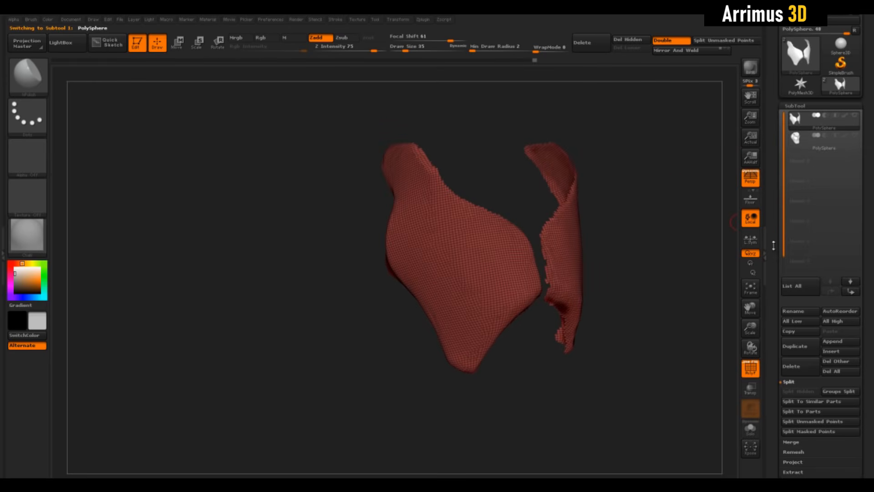
- Mask the cheek plates by features using only Border, with Groups and Crease turned off
drag(774, 245, 771, 122)
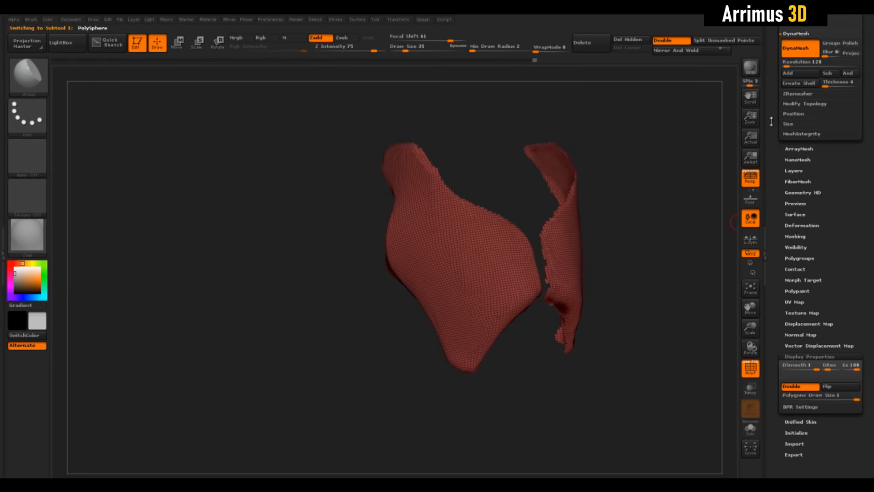
click(796, 235)
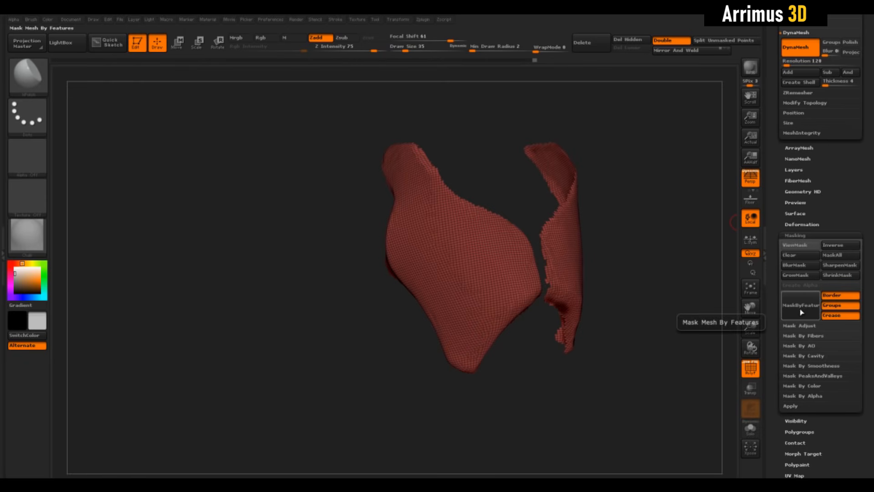
click(834, 306)
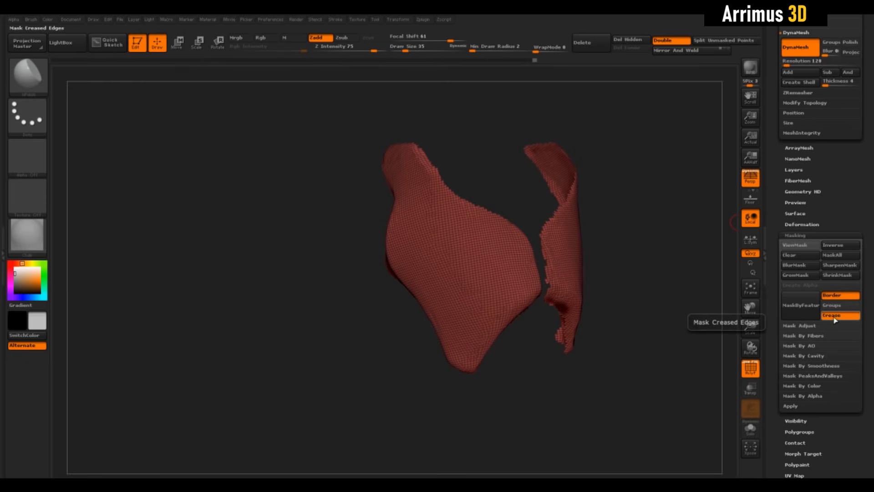
click(832, 316)
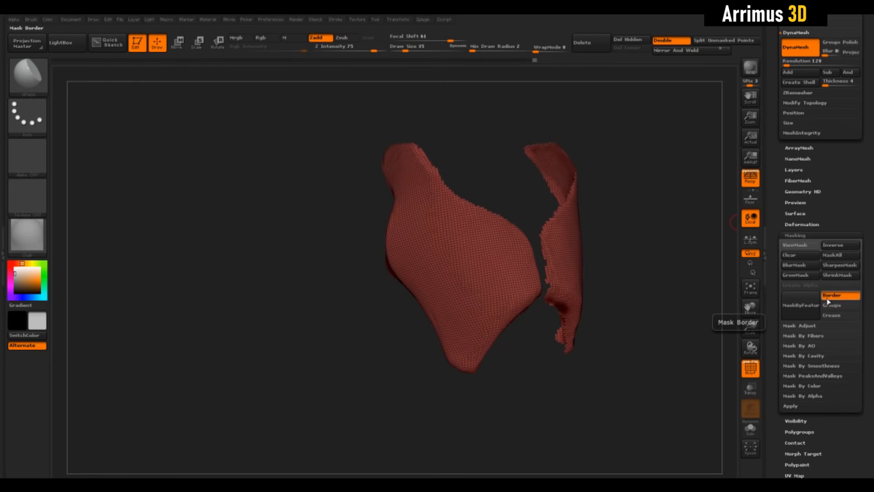
click(803, 309)
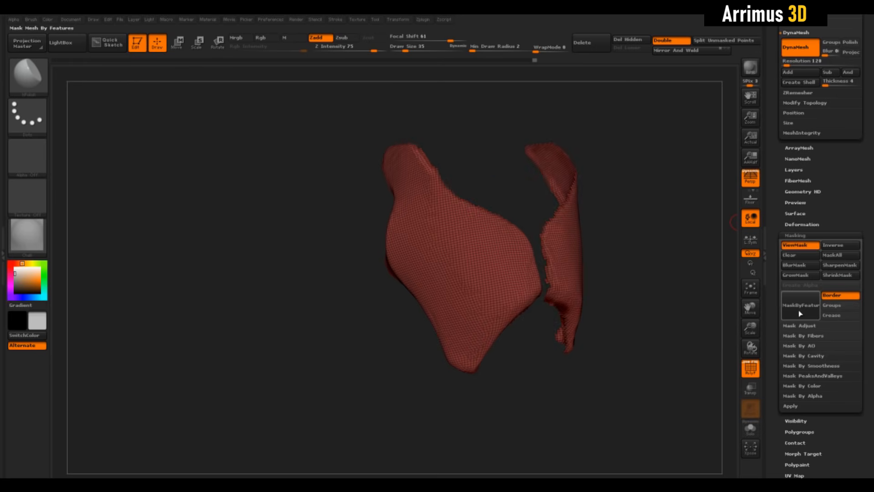
- Invert the mask so only the open border edges of the cheek plates stay unmasked
drag(660, 274, 557, 244)
drag(628, 169, 556, 267)
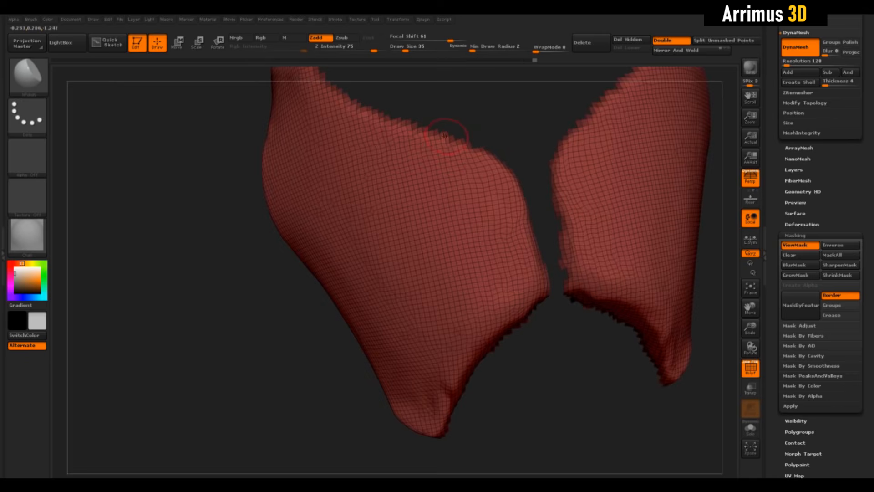
alt+drag(507, 137, 507, 89)
key(ctrl)
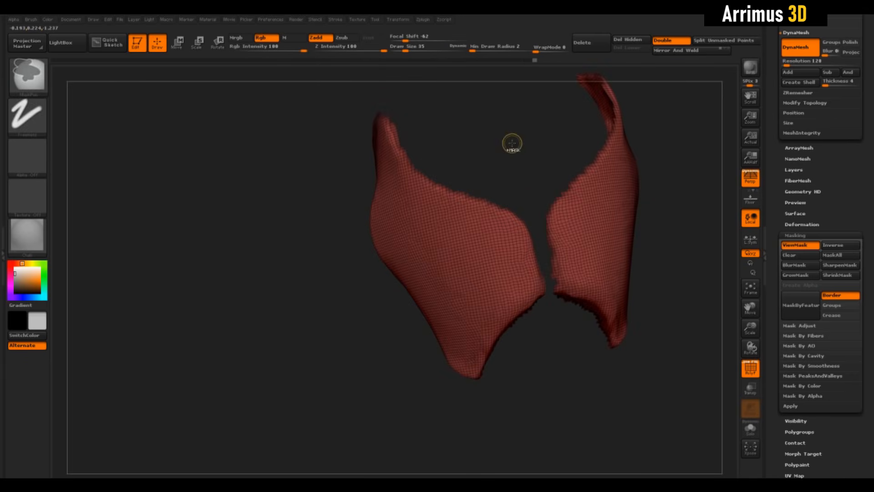
ctrl+click(511, 143)
mouse_move(562, 154)
mouse_down()
mouse_move(675, 156)
mouse_move(674, 172)
mouse_up()
- Place a Transpose Move line along the cheek plate and pull the unmasked borders inward to start the side walls
key(w)
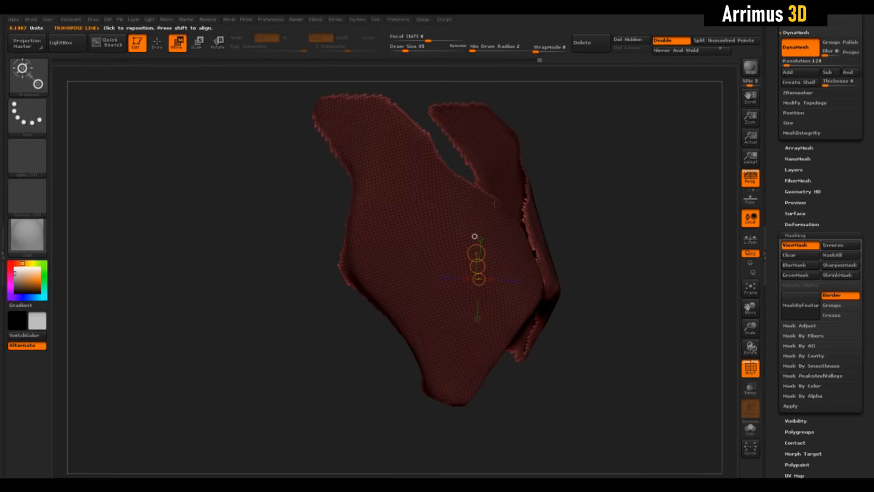
mouse_move(619, 192)
alt+mouse_down()
mouse_move(618, 182)
mouse_move(610, 188)
alt+mouse_up()
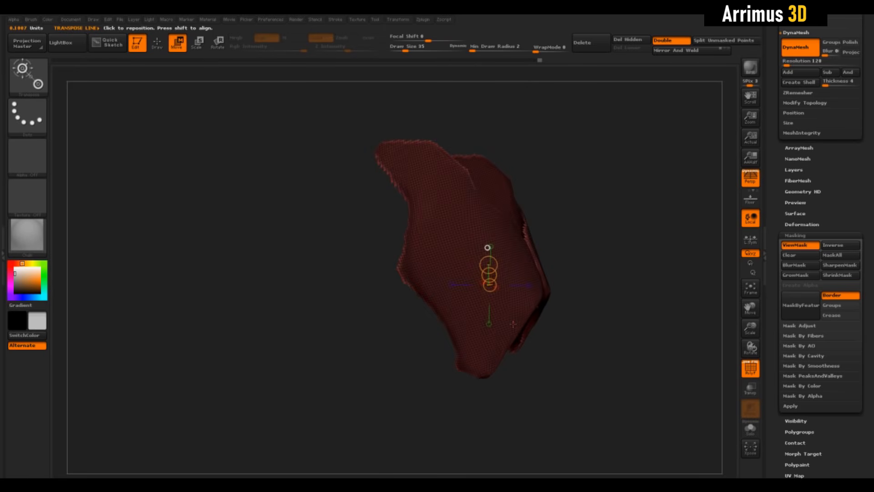
drag(514, 324, 457, 141)
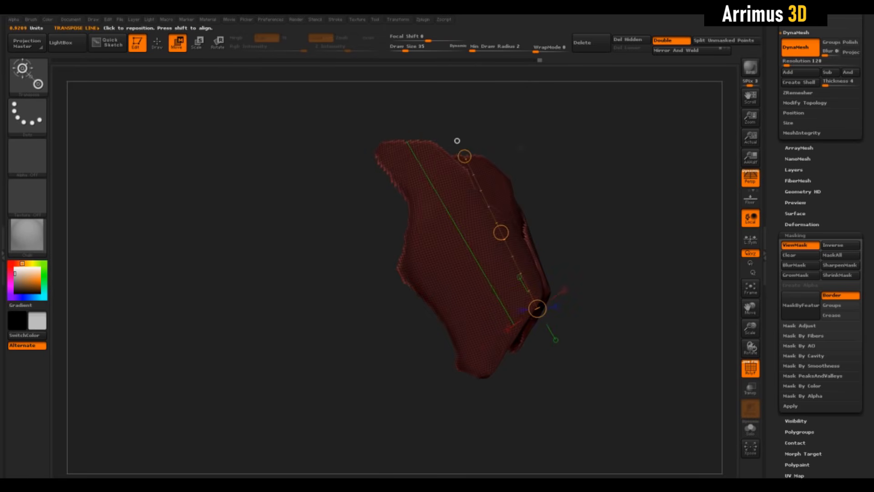
drag(545, 202, 553, 197)
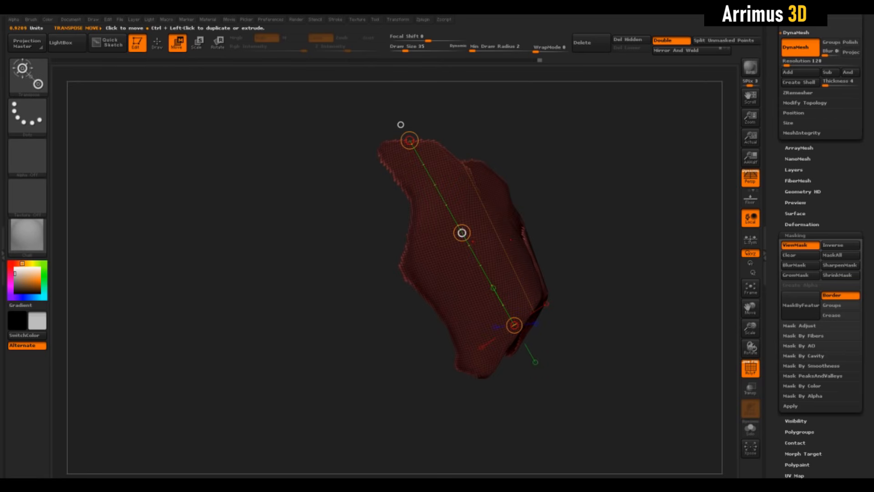
drag(461, 232, 455, 240)
- Draw a new Transpose line along the inside of the lower plate and extend the border walls further inward
drag(564, 120, 569, 207)
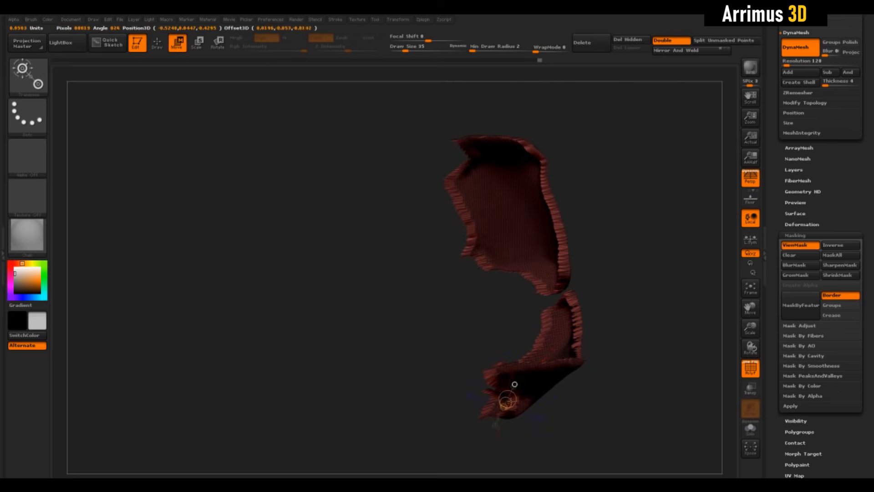
drag(504, 406, 569, 304)
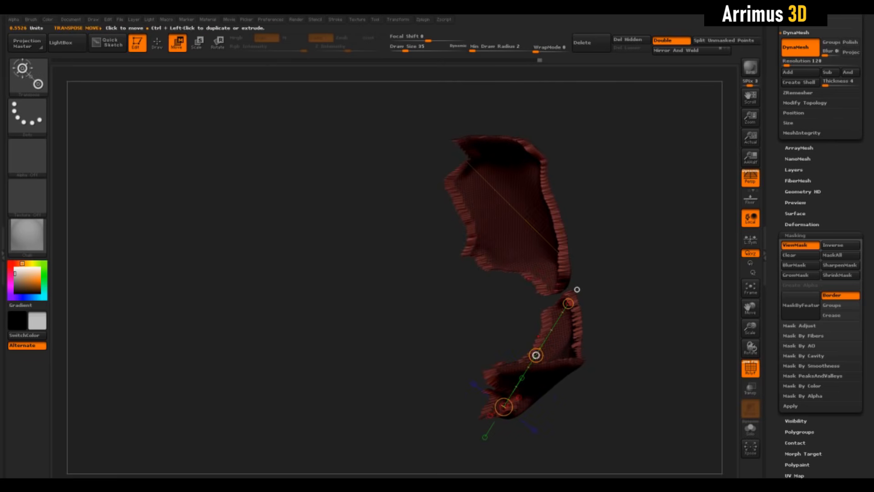
drag(537, 355, 527, 349)
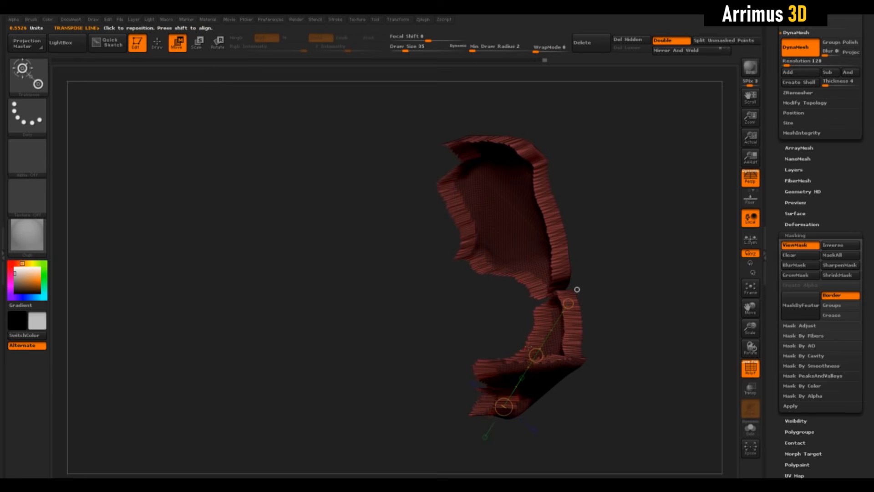
- Return to Draw mode and clear the mask from the cheek plates
mouse_move(622, 226)
mouse_down()
mouse_move(623, 191)
mouse_move(605, 166)
mouse_move(599, 192)
mouse_move(595, 177)
mouse_up()
key(q)
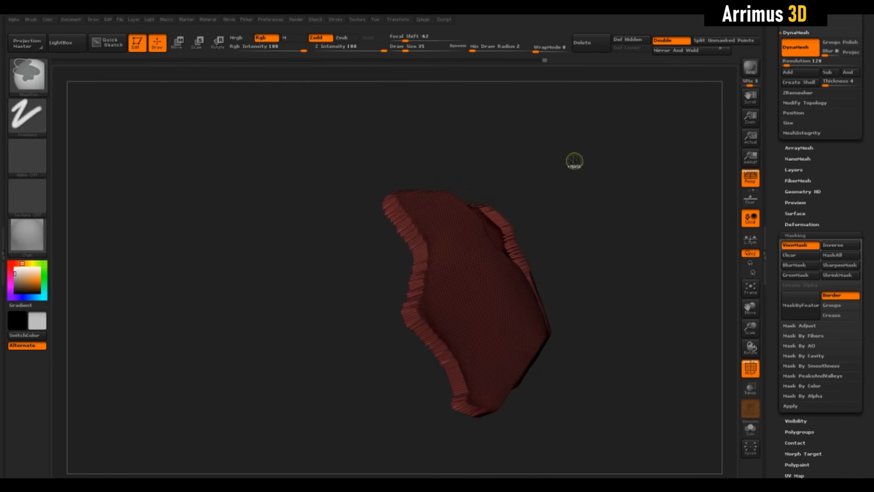
key(ctrl+h)
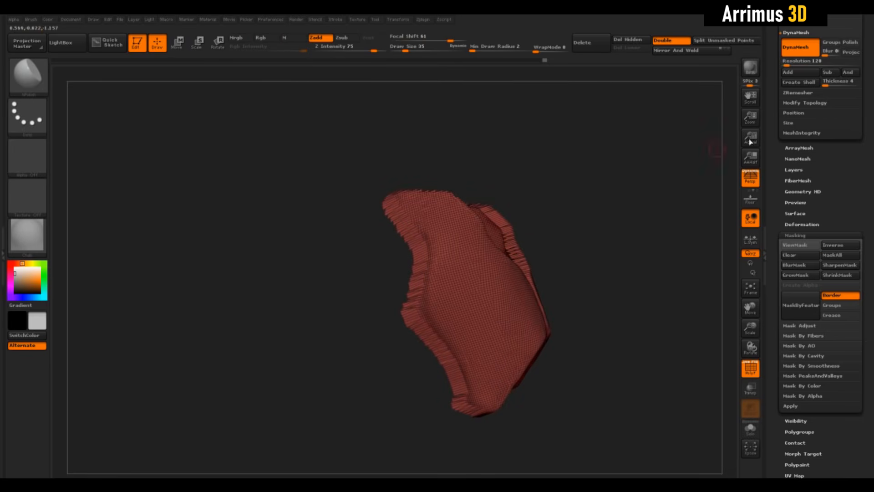
- Try to close the extended cheek plates into solids with DynaMesh and check where their inner edges meet, with and without the wireframe
drag(773, 109, 768, 172)
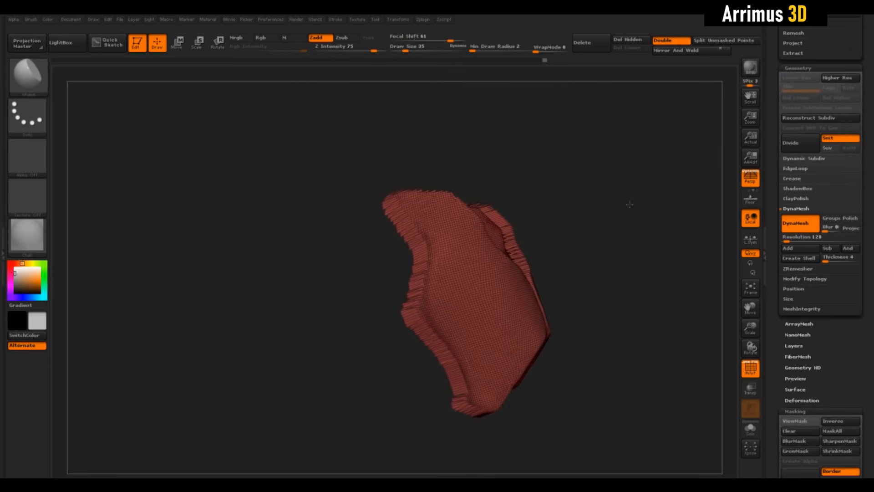
drag(630, 204, 646, 180)
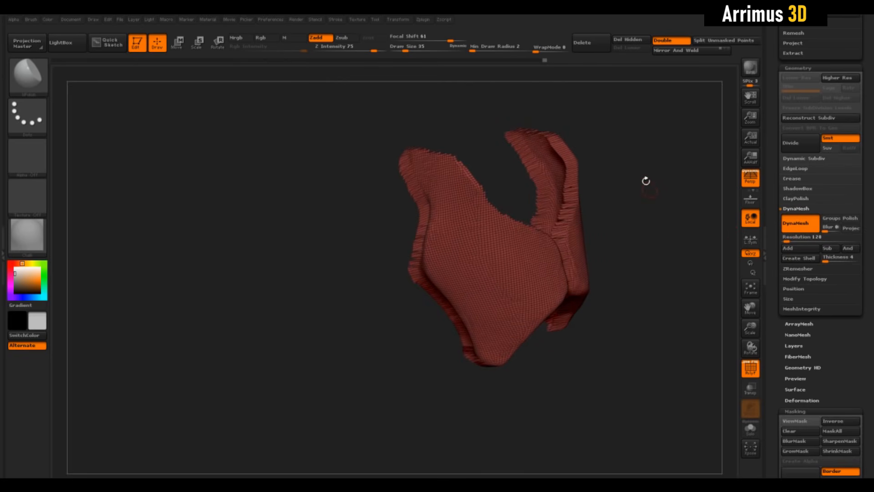
mouse_move(612, 157)
mouse_down()
mouse_move(660, 199)
mouse_move(592, 198)
mouse_move(613, 200)
mouse_up()
key(shift+f)
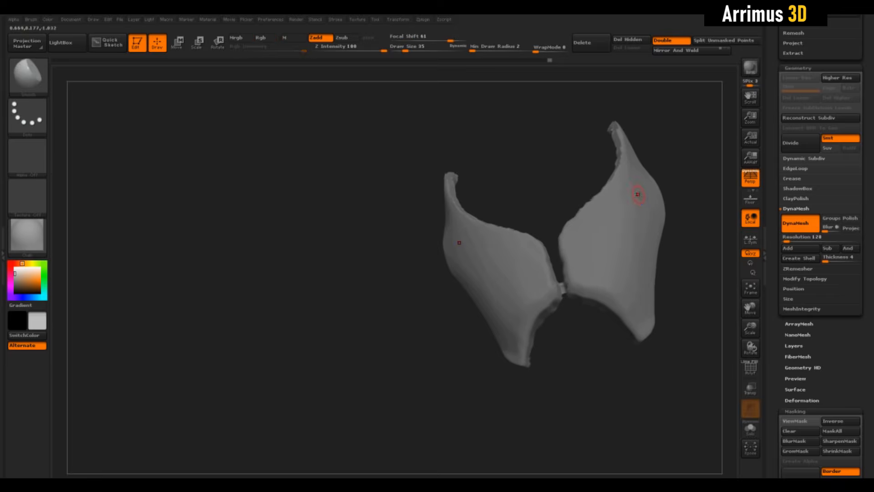
key(shift+f)
drag(569, 154, 489, 241)
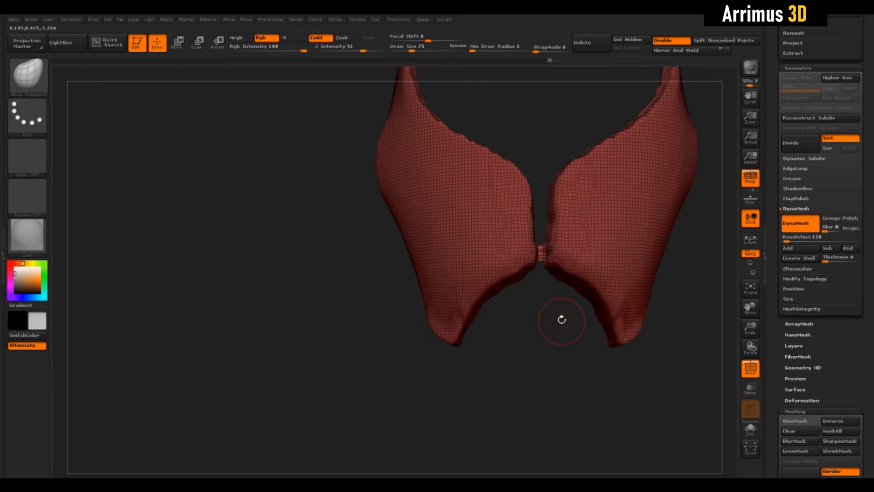
- Widen the gap between the inner edges of the two cheek plates with the Move brush
alt+drag(546, 297, 540, 355)
drag(548, 324, 553, 309)
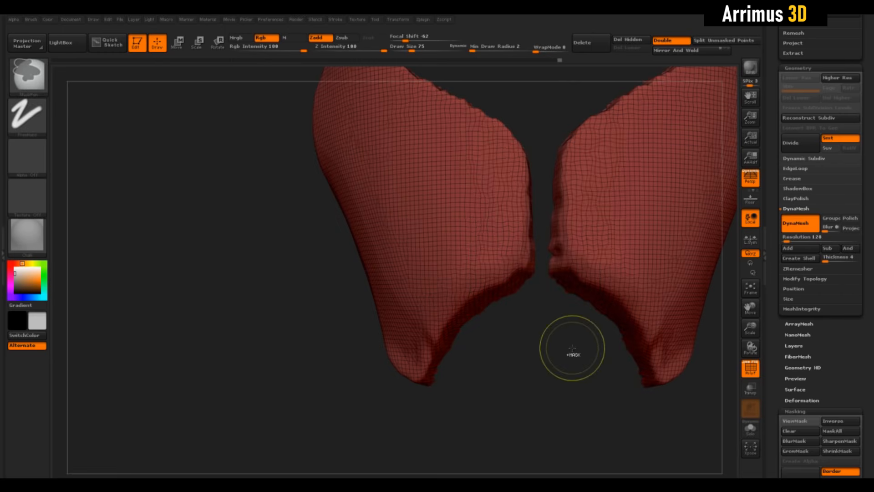
mouse_move(572, 345)
mouse_down()
mouse_move(526, 275)
mouse_move(536, 322)
mouse_up()
- Isolate one cheek plate by hiding the opposite plate with the SelectLasso brush
key(ctrl+shift)
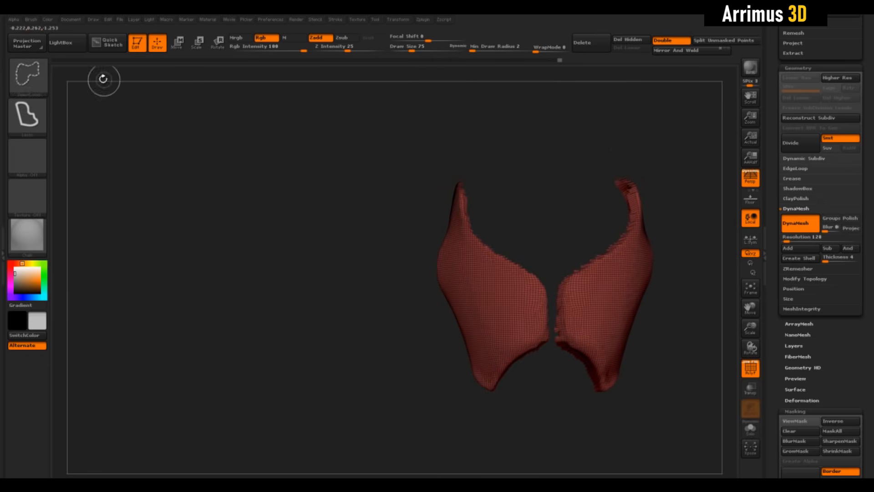
ctrl+shift+click(27, 72)
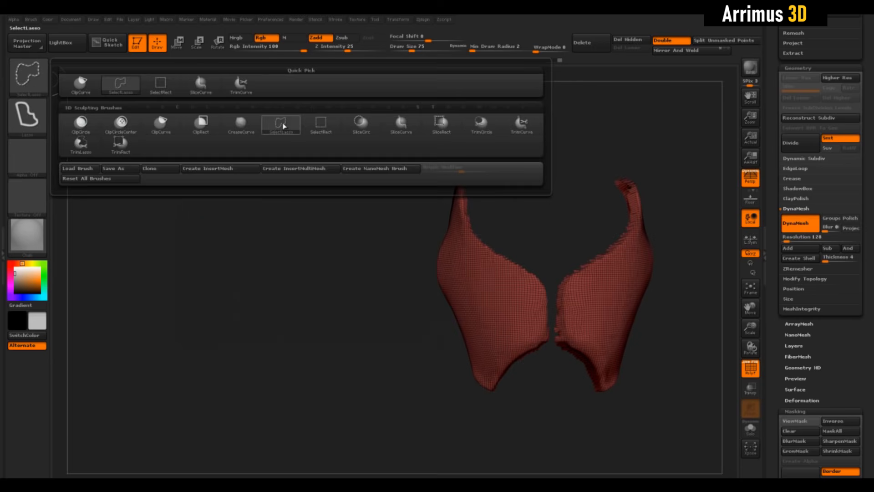
drag(534, 280, 529, 332)
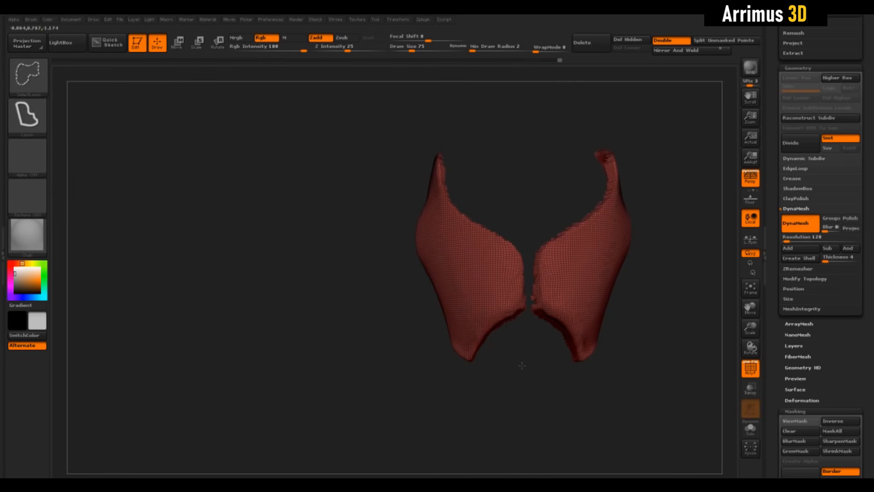
mouse_move(528, 292)
ctrl+shift+mouse_down()
mouse_move(488, 147)
mouse_move(362, 137)
mouse_move(476, 370)
ctrl+shift+mouse_up()
- Delete the hidden cheek plate and try DynaMesh on the remaining plate
drag(557, 215, 563, 237)
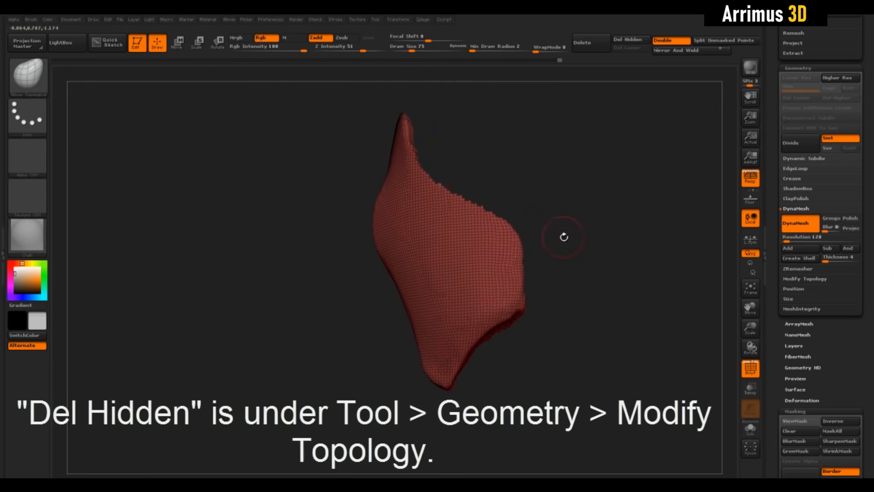
click(628, 40)
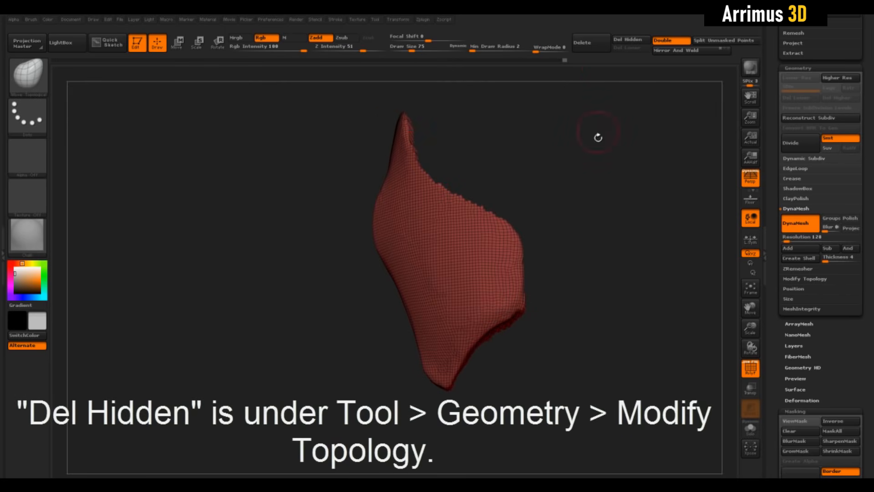
mouse_move(595, 191)
mouse_down()
mouse_move(587, 246)
mouse_move(605, 228)
mouse_move(594, 195)
mouse_move(608, 196)
mouse_up()
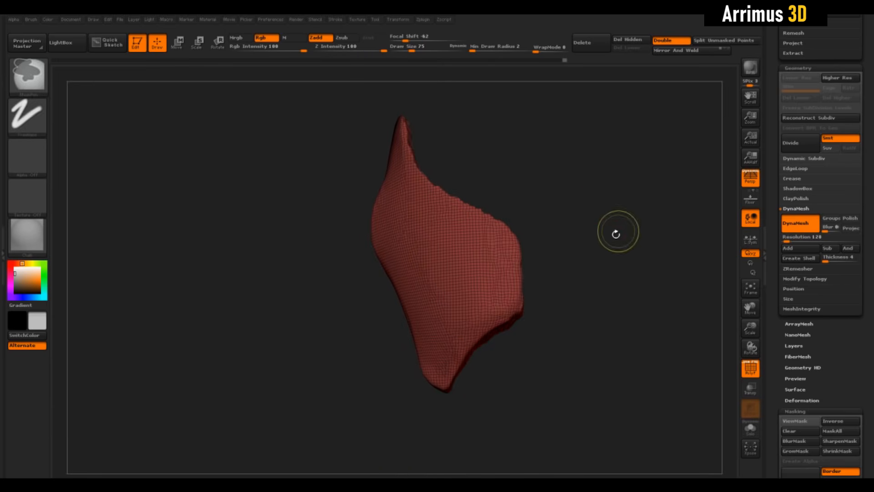
drag(616, 232, 591, 203)
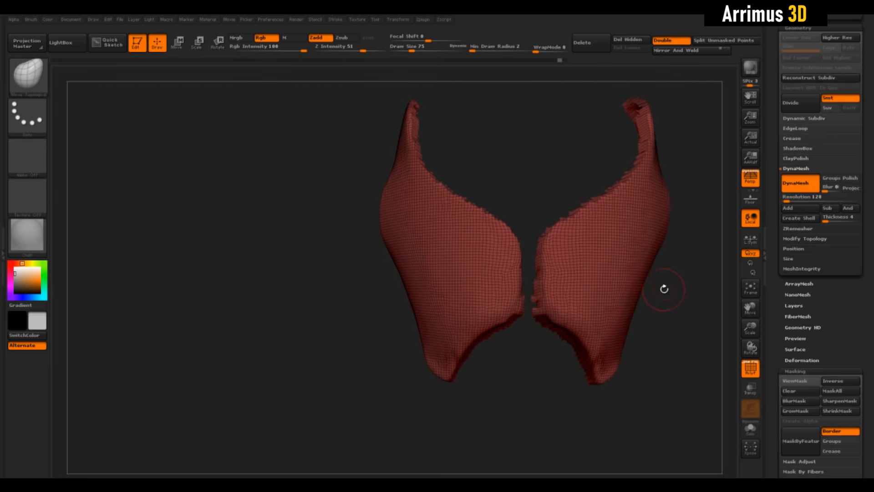
- Assign each cheek plate its own polygroup with Auto Groups
drag(826, 315, 823, 214)
click(801, 210)
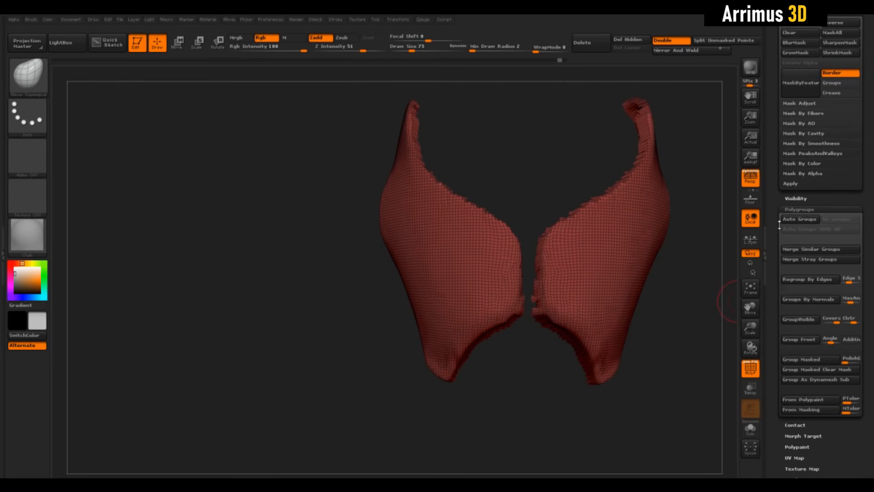
click(801, 219)
drag(546, 400, 543, 381)
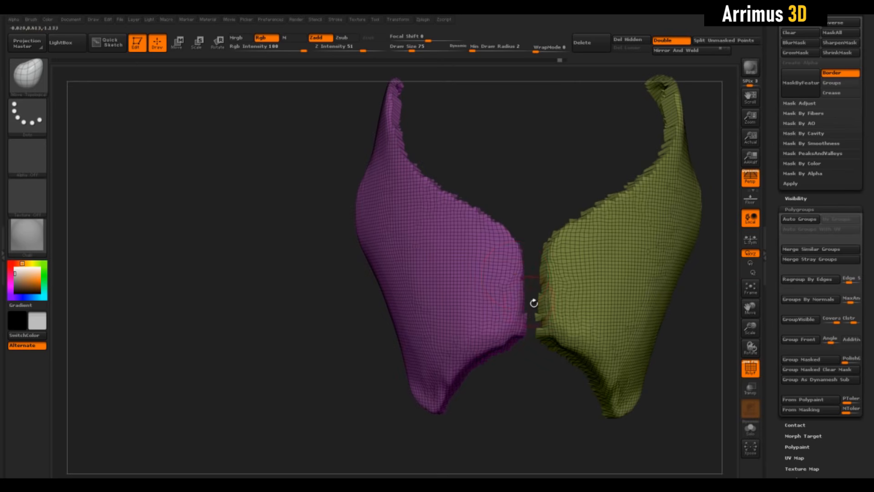
alt+drag(534, 303, 529, 344)
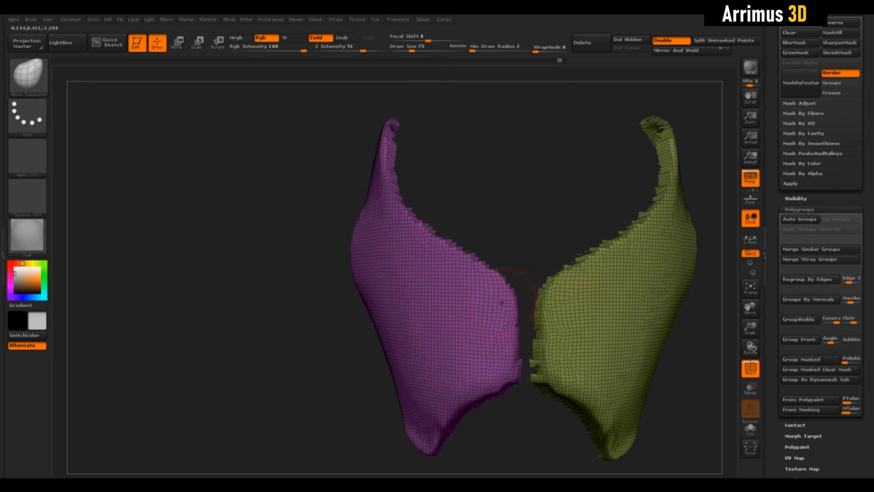
- Isolate the purple cheek plate, clear its mask and assign all its faces to a single polygroup
drag(501, 302, 554, 201)
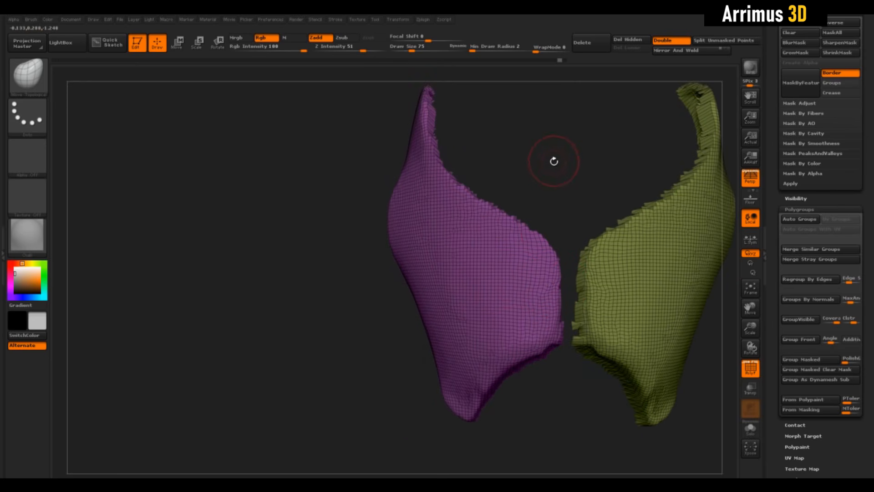
ctrl+shift+click(495, 283)
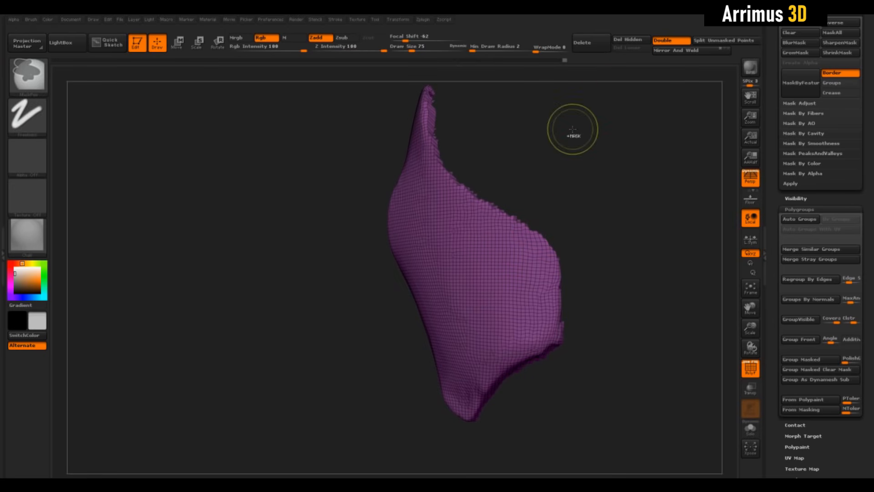
mouse_move(572, 129)
ctrl+mouse_down()
mouse_move(646, 197)
mouse_move(656, 178)
mouse_move(637, 172)
mouse_move(582, 189)
mouse_move(654, 142)
ctrl+mouse_up()
key(ctrl+w)
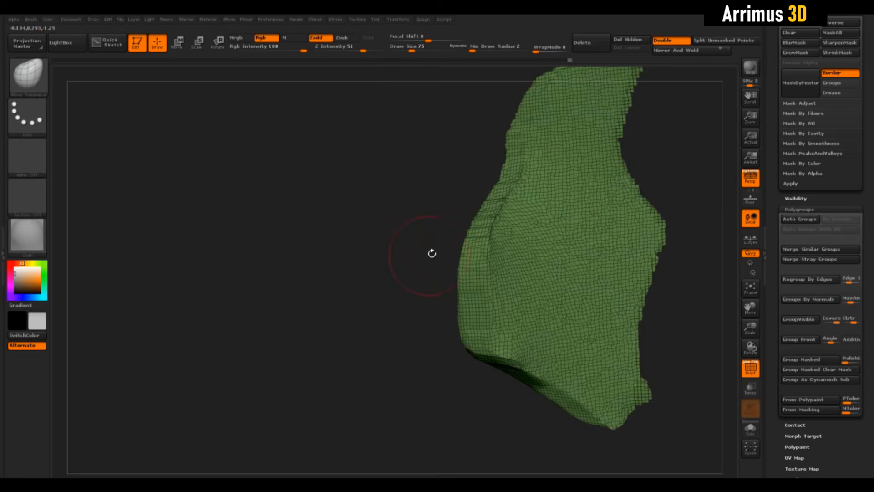
- Turn off the polyframe display and apply the MatCap Metal03 material to the cheek plate
mouse_move(432, 253)
mouse_down()
mouse_move(578, 199)
mouse_move(470, 215)
mouse_up()
key(shift+f)
click(27, 234)
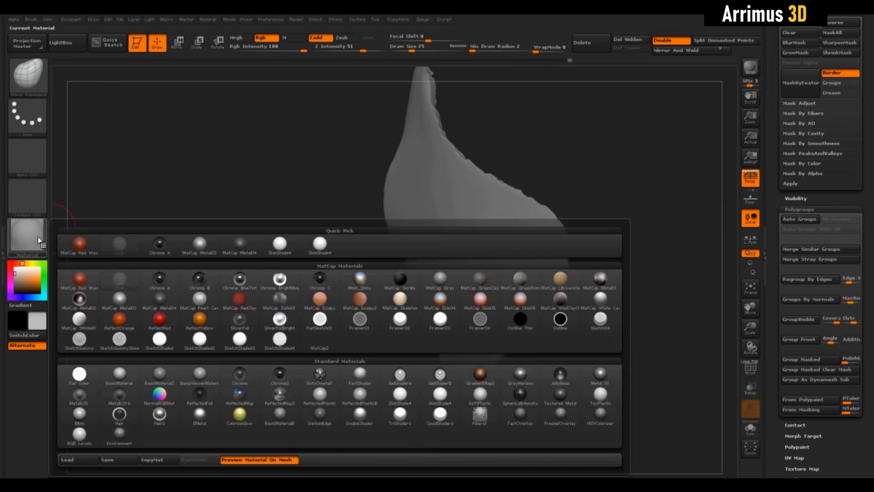
click(127, 300)
- Polish the cheek plate's front surface and lower edge with the hPolish brush at draw size 145
mouse_move(571, 203)
mouse_down()
mouse_move(619, 238)
mouse_move(606, 228)
mouse_move(518, 255)
mouse_move(511, 269)
mouse_move(472, 265)
mouse_up()
key(b)
key(h)
key(p)
key(s)
mouse_move(556, 282)
mouse_down()
mouse_move(508, 262)
mouse_move(493, 291)
mouse_move(587, 278)
mouse_up()
mouse_move(491, 289)
mouse_down()
mouse_move(482, 314)
mouse_move(504, 294)
mouse_up()
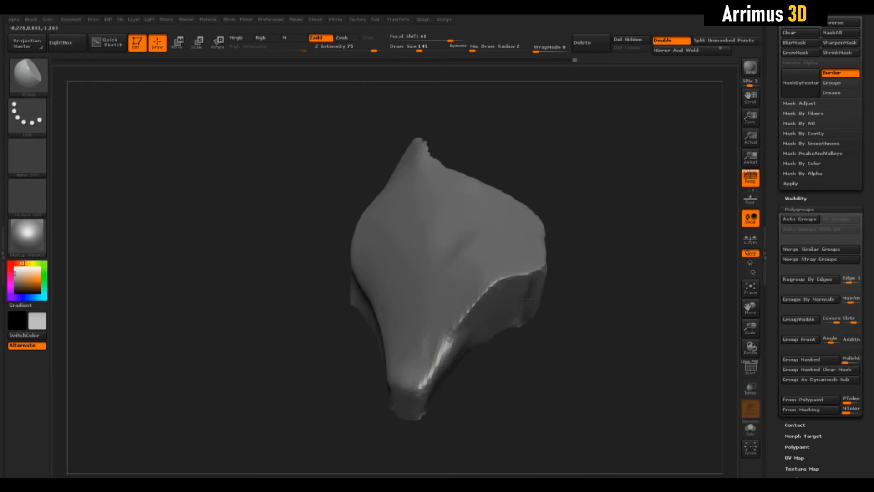
- Polish and smooth the cheek plate's underside rim into a flat, hard-edged band with hPolish
mouse_move(569, 314)
alt+mouse_down()
mouse_move(601, 258)
mouse_move(572, 224)
alt+mouse_up()
drag(497, 269, 479, 311)
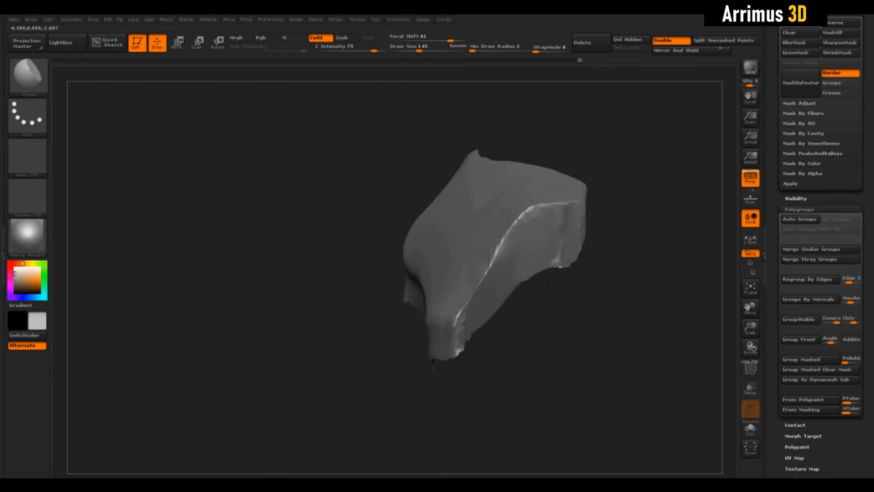
drag(615, 187, 618, 246)
mouse_move(552, 211)
shift+mouse_down()
mouse_move(542, 220)
mouse_move(620, 222)
shift+mouse_up()
drag(507, 315, 558, 333)
alt+drag(470, 333, 413, 331)
mouse_move(412, 330)
mouse_down()
mouse_move(449, 354)
mouse_move(478, 338)
mouse_up()
mouse_move(592, 325)
mouse_down()
mouse_move(571, 273)
mouse_move(594, 320)
mouse_move(519, 226)
mouse_move(443, 102)
mouse_up()
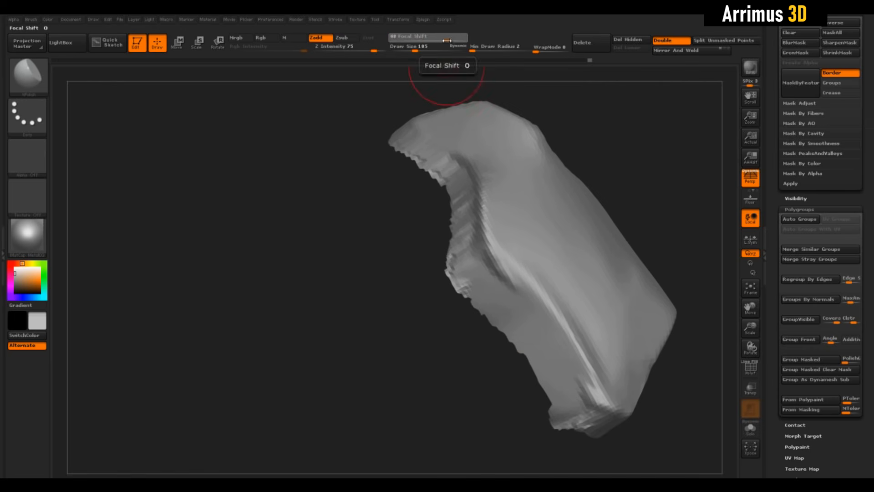
- Set the hPolish focal shift to 66 and try polishing the plate's jagged side rim
drag(448, 40, 416, 39)
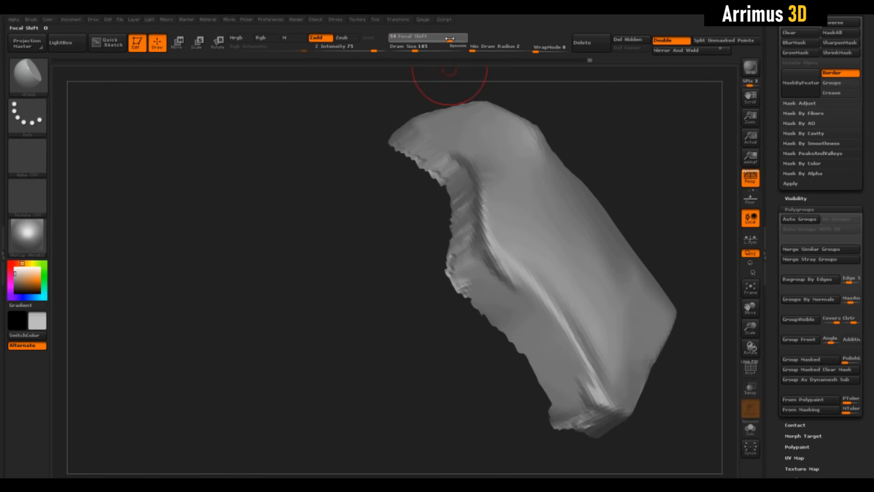
right_drag(476, 250, 449, 223)
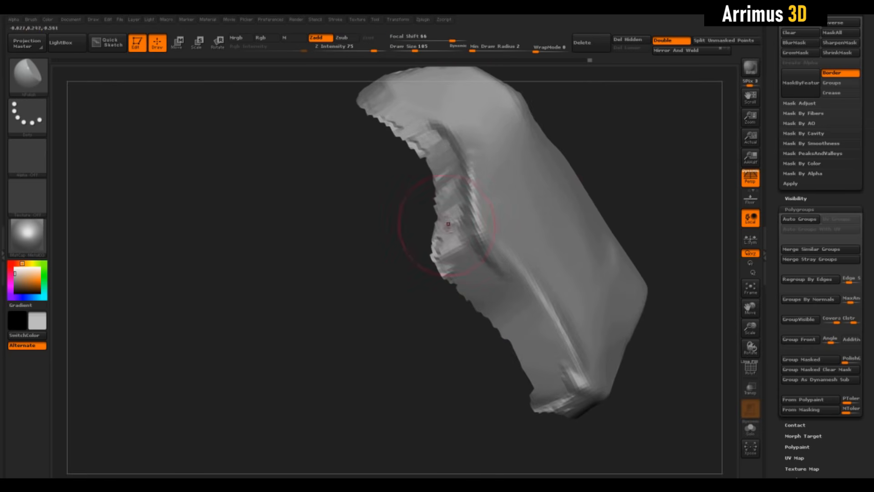
shift+drag(454, 221, 451, 221)
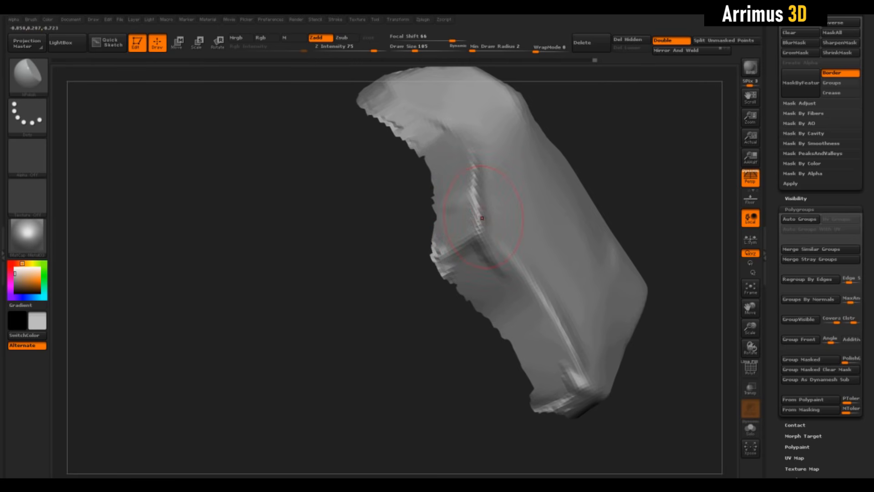
right_drag(460, 124, 583, 143)
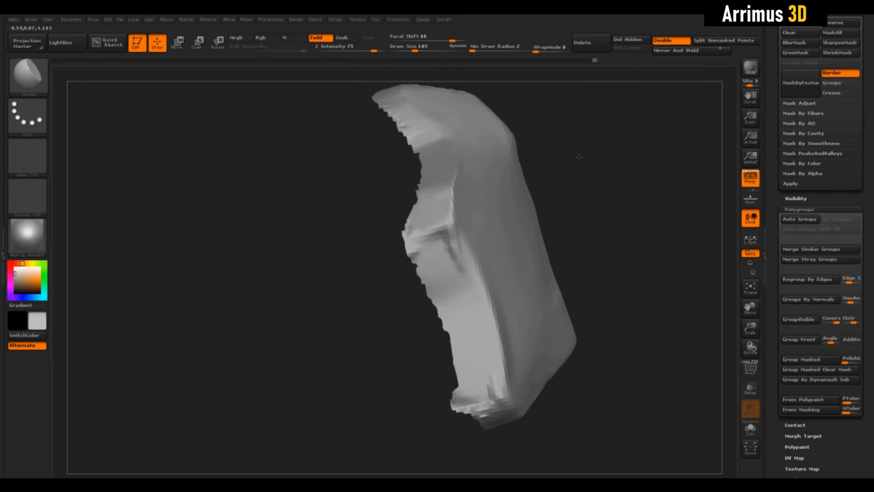
alt+right_drag(579, 157, 594, 174)
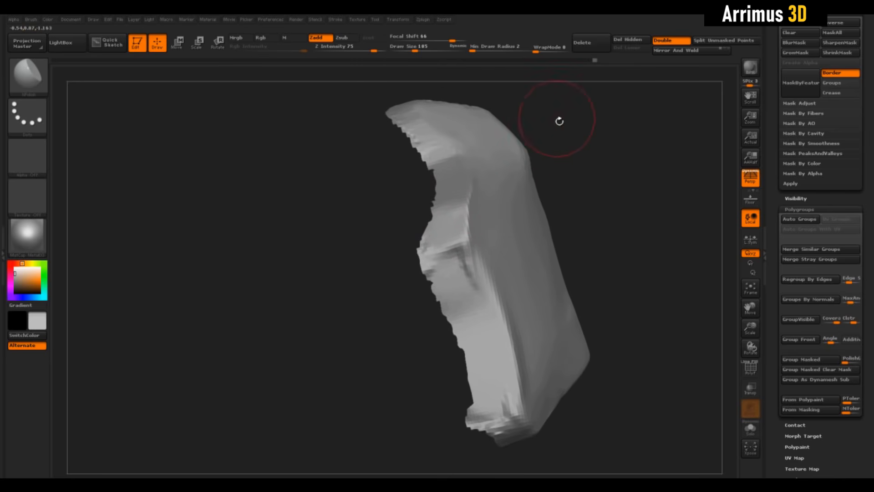
mouse_move(559, 121)
right_down()
mouse_move(585, 133)
mouse_move(589, 145)
right_up()
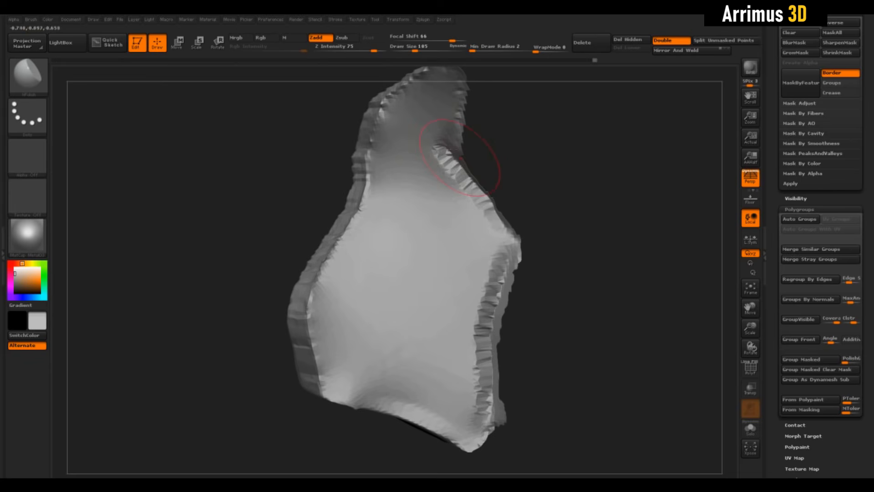
- Undo the last polishing strokes on the cheek plate's side rim
mouse_move(524, 169)
right_down()
mouse_move(536, 153)
mouse_move(637, 166)
mouse_move(636, 154)
right_up()
key(ctrl+z)
key(ctrl+z)
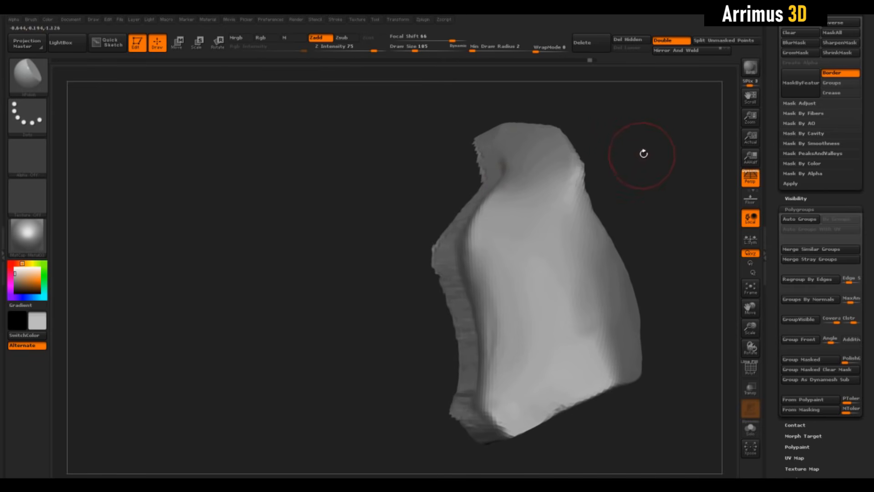
- Enable BackFaceMask in the hPolish brush's auto masking settings
click(31, 19)
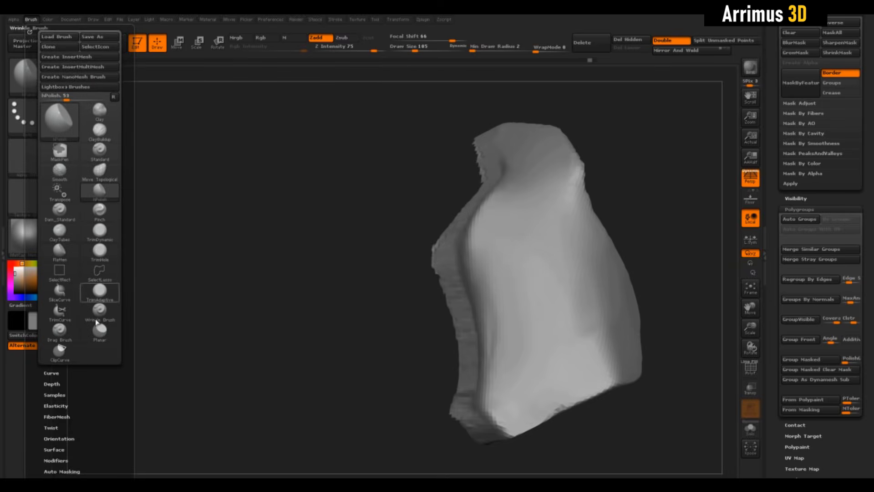
drag(110, 396, 109, 354)
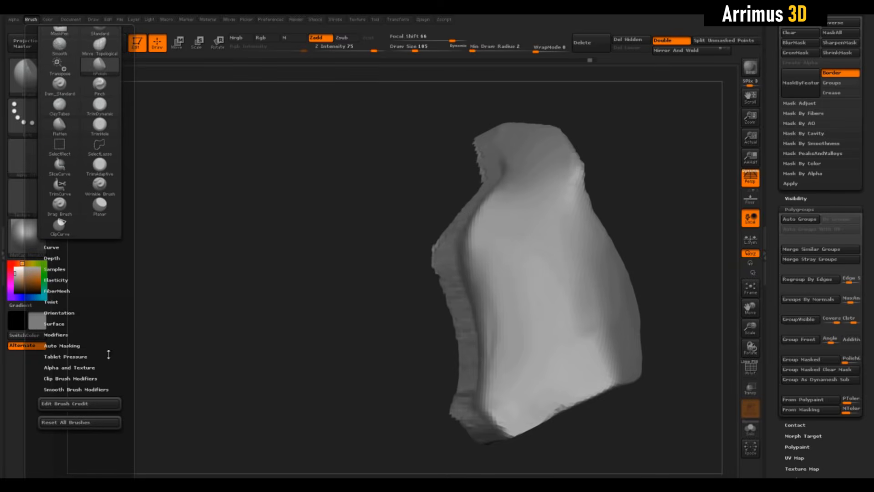
click(78, 346)
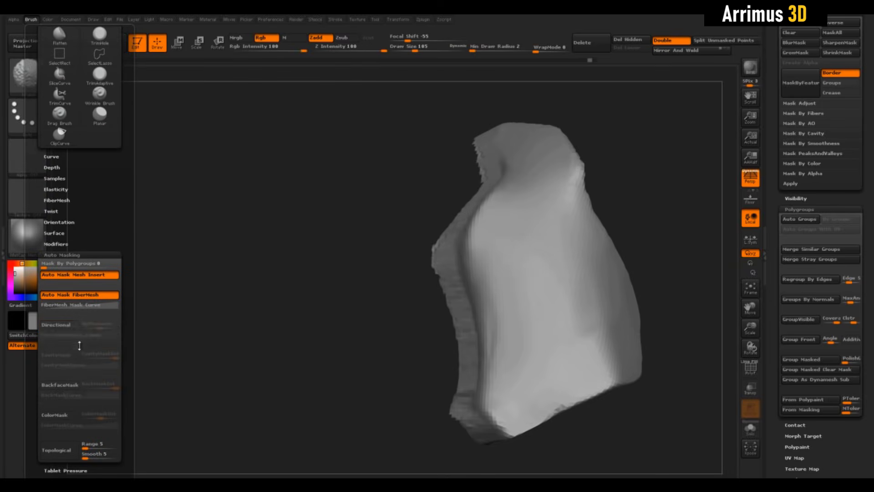
click(73, 389)
- Flatten the cheek plate's side rim into planar facets with hPolish
mouse_move(647, 171)
mouse_down()
mouse_move(616, 155)
mouse_move(577, 183)
mouse_up()
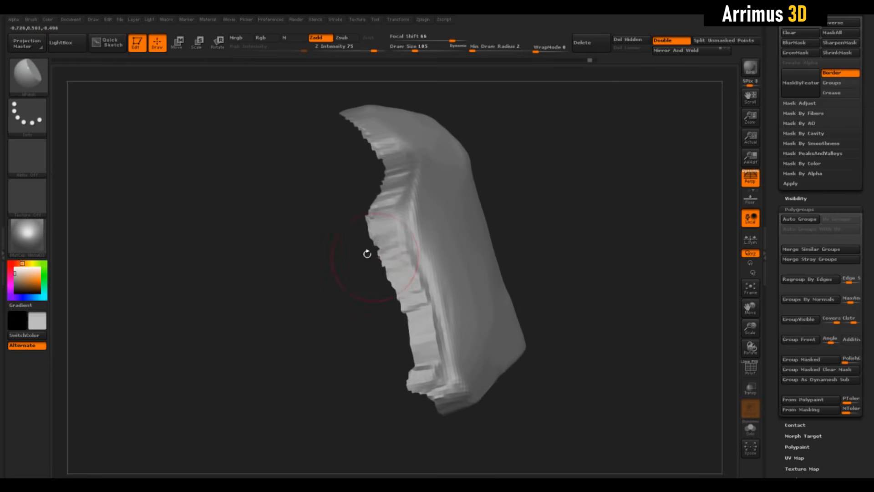
mouse_move(367, 254)
mouse_down()
mouse_move(417, 287)
mouse_move(428, 341)
mouse_move(421, 313)
mouse_up()
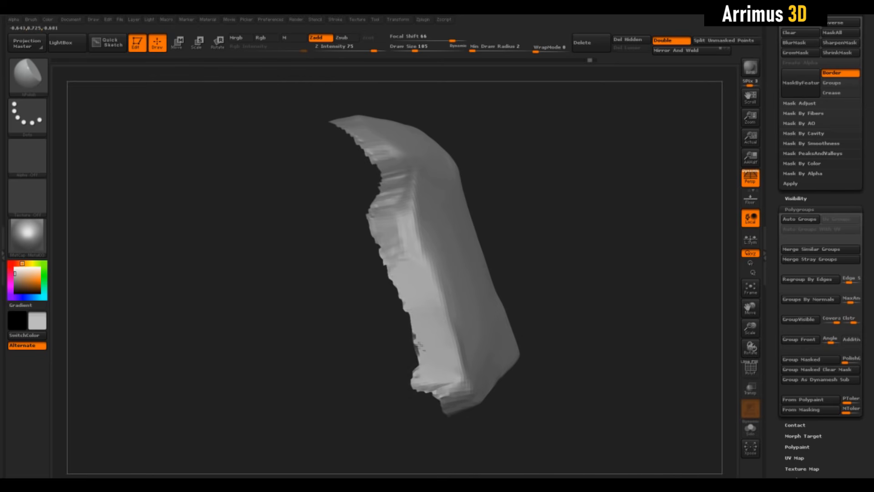
mouse_move(524, 183)
alt+mouse_down()
mouse_move(556, 221)
mouse_move(562, 208)
alt+mouse_up()
mouse_move(562, 208)
mouse_down()
mouse_move(552, 240)
mouse_move(561, 239)
mouse_up()
mouse_move(438, 258)
mouse_down()
mouse_move(417, 244)
mouse_move(426, 193)
mouse_move(421, 291)
mouse_move(451, 362)
mouse_up()
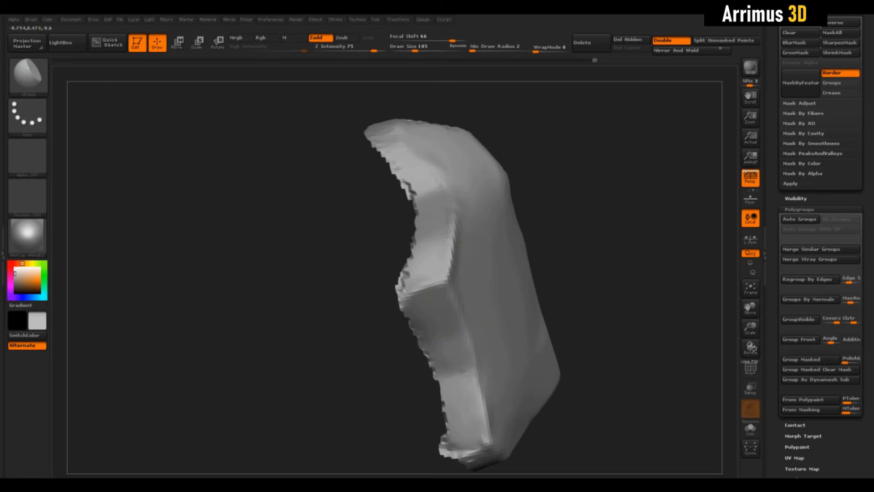
drag(544, 235, 538, 204)
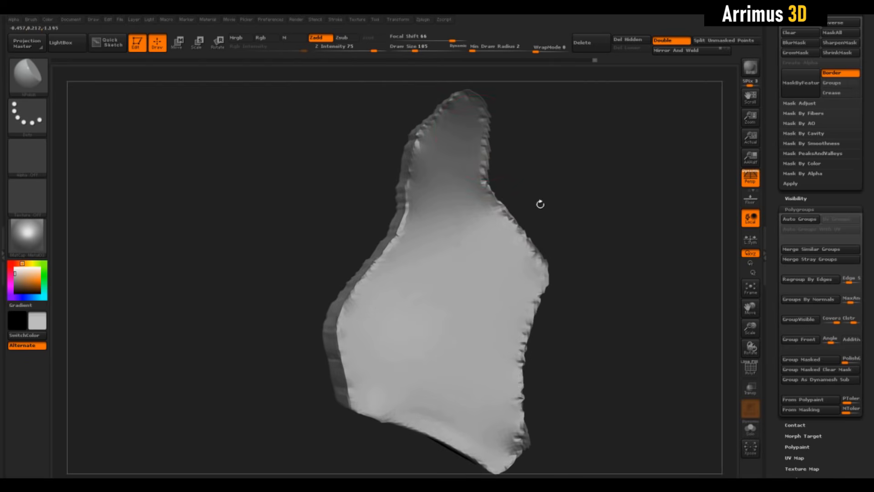
- Polish the edge and lower corner where the plate's front face meets its side rim
mouse_move(581, 273)
mouse_down()
mouse_move(515, 238)
mouse_move(568, 181)
mouse_up()
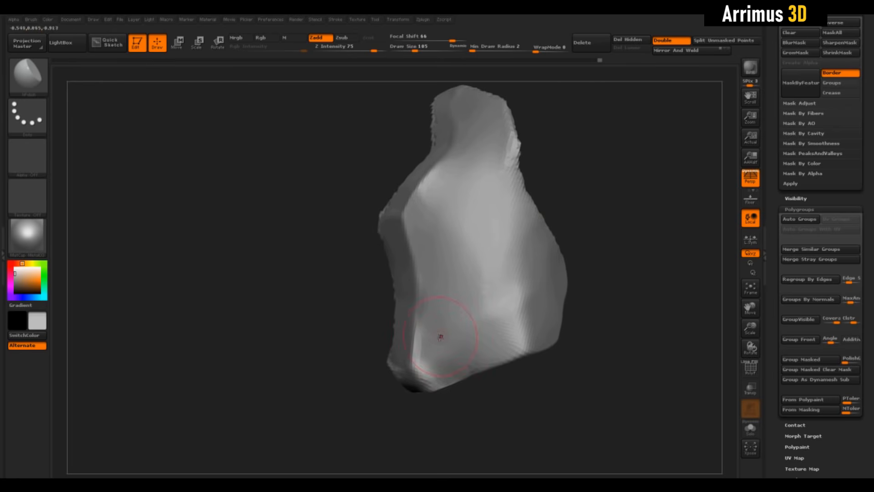
drag(505, 343, 478, 391)
mouse_move(432, 375)
mouse_down()
mouse_move(412, 390)
mouse_move(425, 378)
mouse_move(435, 388)
mouse_up()
mouse_move(524, 378)
mouse_down()
mouse_move(683, 165)
mouse_move(578, 200)
mouse_move(638, 218)
mouse_up()
drag(637, 264, 621, 194)
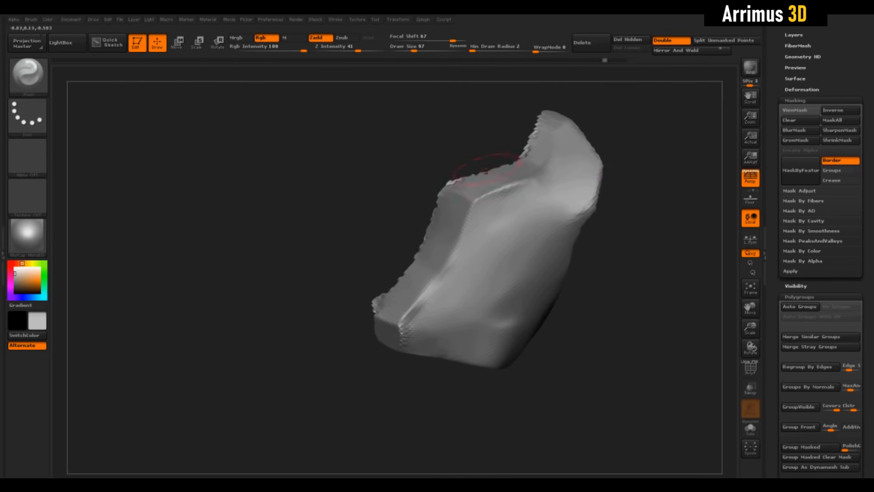
- Sharpen the front and back edges of the cheek plate's rim with the Pinch brush
drag(486, 171, 469, 197)
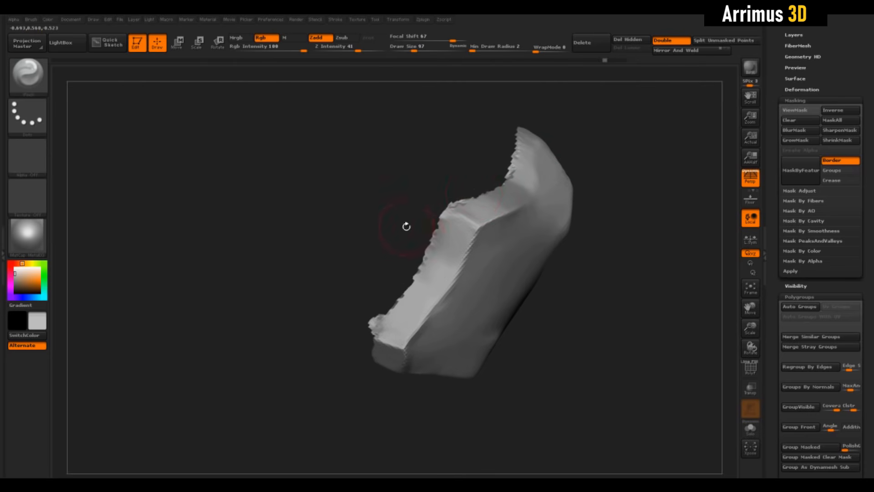
mouse_move(406, 226)
mouse_down()
mouse_move(447, 214)
mouse_move(428, 283)
mouse_move(432, 244)
mouse_move(511, 187)
mouse_move(438, 227)
mouse_up()
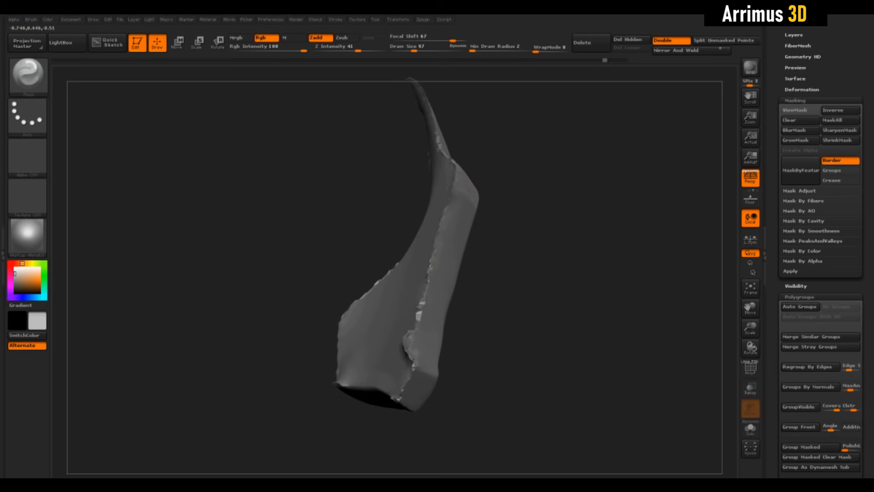
drag(443, 292, 423, 314)
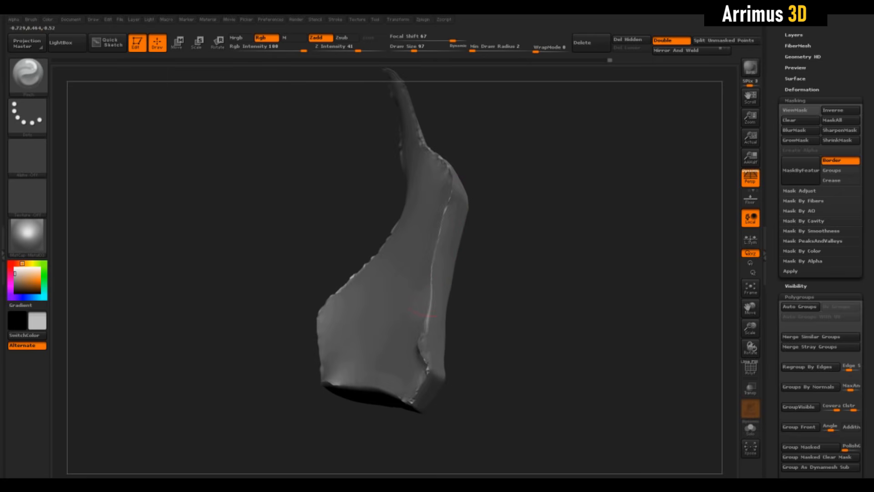
drag(432, 277, 427, 333)
mouse_move(494, 218)
mouse_down()
mouse_move(541, 230)
mouse_move(533, 243)
mouse_move(397, 230)
mouse_move(540, 230)
mouse_move(537, 199)
mouse_move(573, 200)
mouse_up()
drag(508, 260, 421, 266)
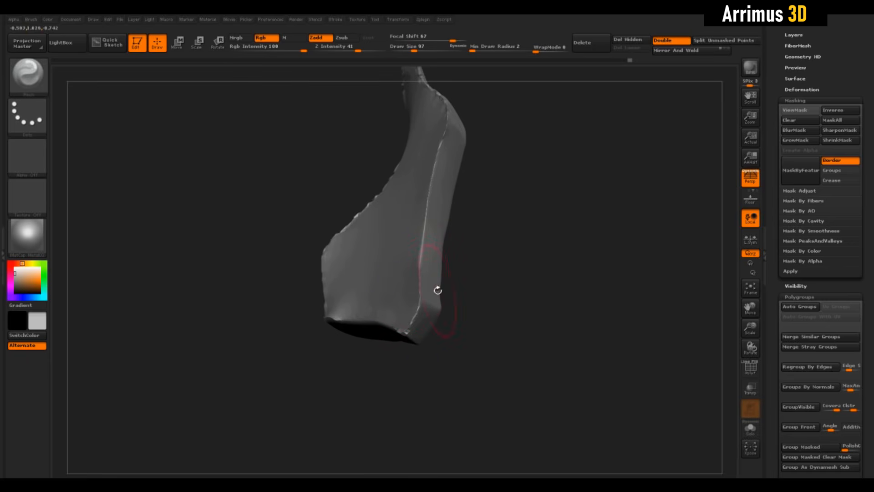
mouse_move(437, 288)
mouse_down()
mouse_move(387, 278)
mouse_move(437, 287)
mouse_move(482, 260)
mouse_move(547, 191)
mouse_move(536, 210)
mouse_move(555, 219)
mouse_move(592, 194)
mouse_move(556, 182)
mouse_move(478, 187)
mouse_move(469, 205)
mouse_move(485, 201)
mouse_move(421, 208)
mouse_up()
- Pinch and smooth the jagged back border along the plate's upper horn
key(b)
key(f)
key(a)
key(b)
key(p)
key(i)
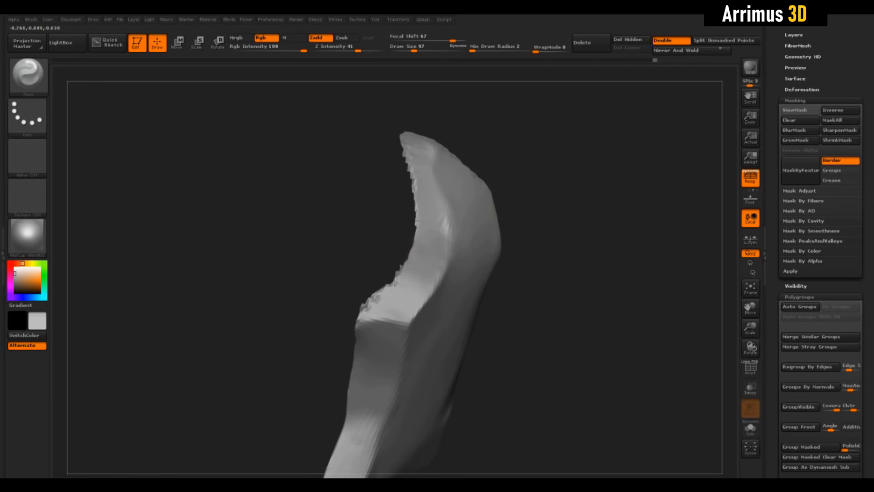
mouse_move(382, 296)
mouse_down()
mouse_move(368, 311)
mouse_move(465, 236)
mouse_move(437, 275)
mouse_up()
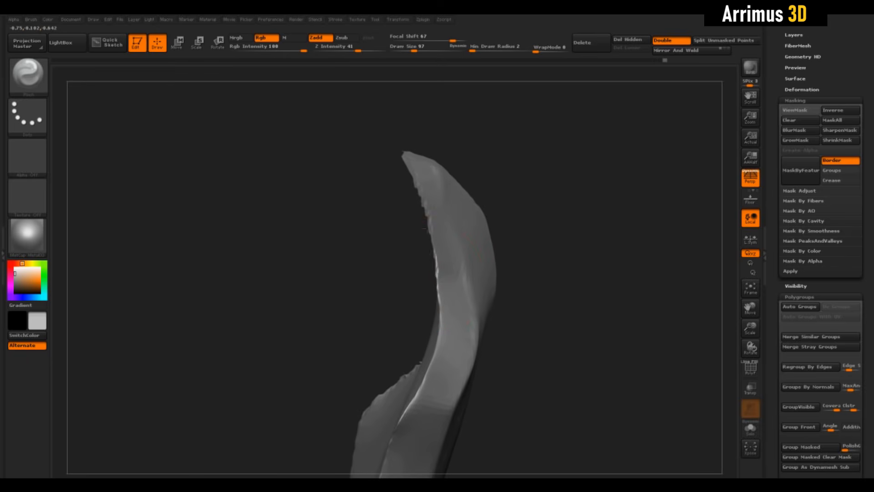
shift+drag(424, 208, 406, 157)
drag(392, 219, 351, 224)
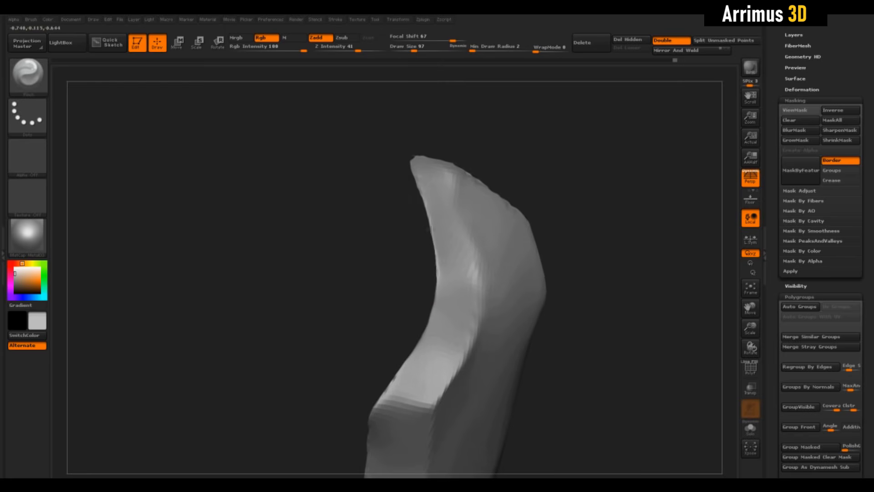
shift+drag(424, 196, 413, 166)
drag(388, 205, 483, 205)
- Smooth the remaining rough border around the plate's upper horn and along its long upper rim
shift+drag(490, 249, 444, 168)
mouse_move(492, 182)
mouse_down()
mouse_move(460, 196)
mouse_move(473, 209)
mouse_up()
shift+drag(446, 246, 416, 195)
drag(483, 196, 451, 194)
alt+drag(501, 255, 448, 191)
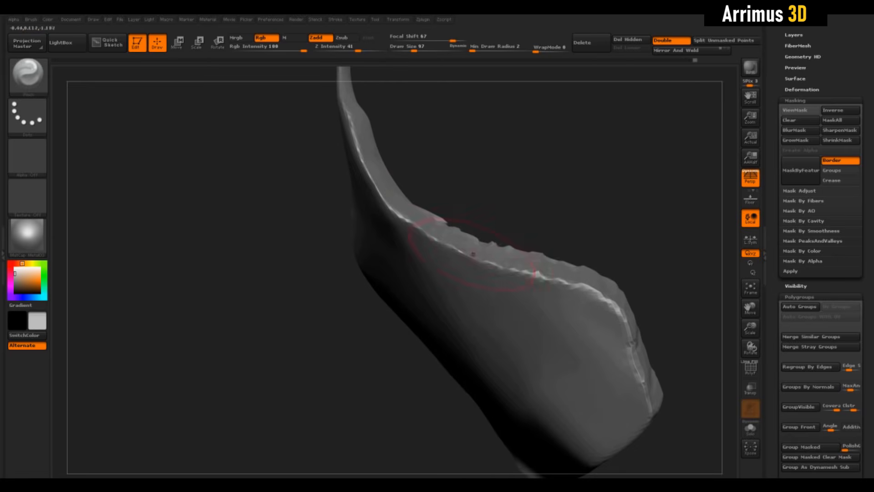
shift+drag(473, 254, 544, 267)
mouse_move(637, 228)
mouse_down()
mouse_move(531, 263)
mouse_move(464, 271)
mouse_move(448, 228)
mouse_up()
- Adjust the brush size and polish more of the cheek plate's rim with hPolish
key(s)
drag(442, 322, 451, 319)
key(b)
key(h)
key(p)
key(s)
drag(451, 248, 449, 248)
mouse_move(445, 340)
mouse_down()
mouse_move(437, 370)
mouse_move(445, 344)
mouse_move(484, 339)
mouse_up()
- Tighten the rim's remaining edges with the Pinch brush and smooth its leftover roughness
key(b)
key(p)
key(i)
key(s)
drag(433, 355, 419, 371)
shift+drag(490, 363, 473, 340)
mouse_move(437, 364)
mouse_down()
mouse_move(426, 363)
mouse_move(425, 272)
mouse_up()
- Mirror the finished cheek plate to the opposite side with Mirror And Weld
alt+drag(610, 137, 601, 114)
mouse_move(601, 114)
mouse_down()
mouse_move(587, 136)
mouse_move(546, 150)
mouse_move(560, 156)
mouse_up()
drag(587, 189, 607, 194)
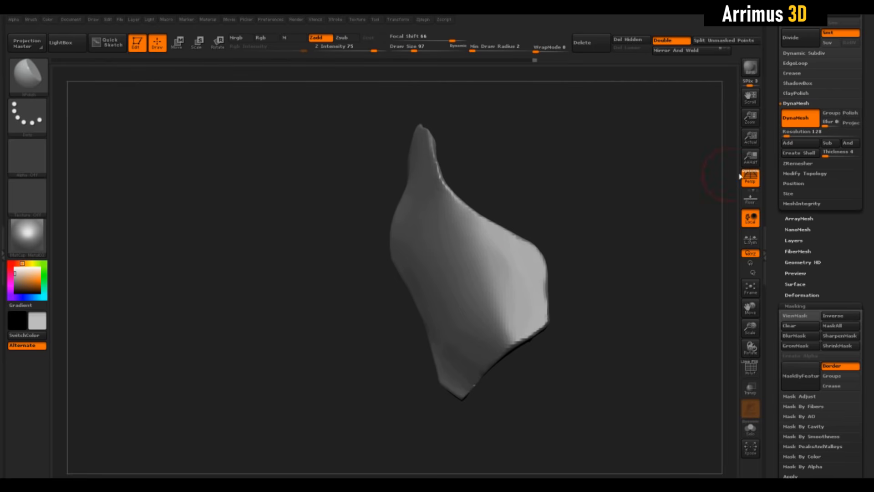
click(809, 173)
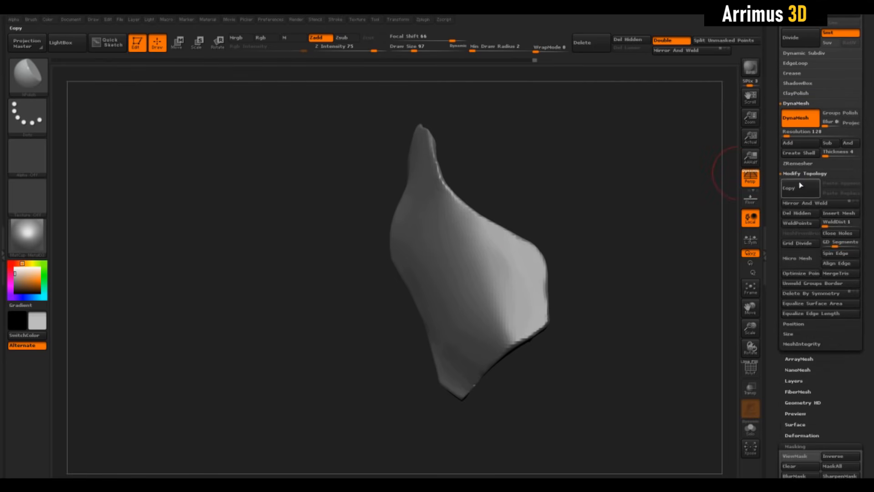
click(804, 204)
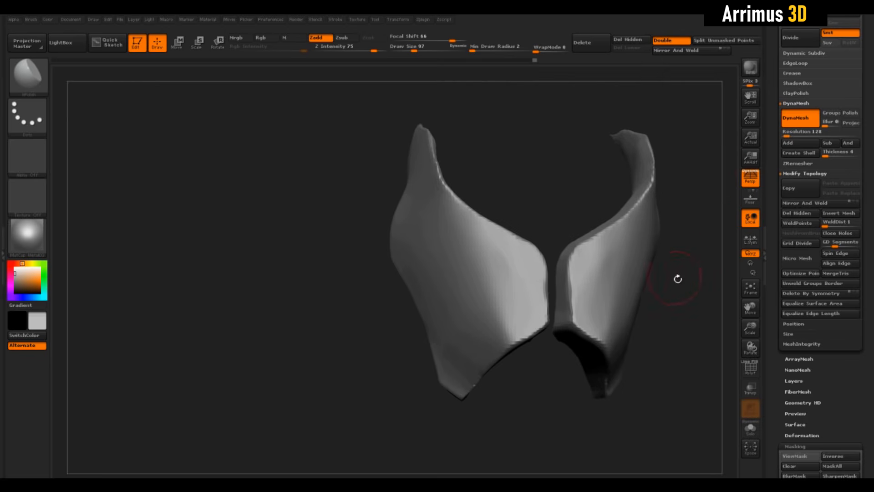
drag(676, 277, 641, 263)
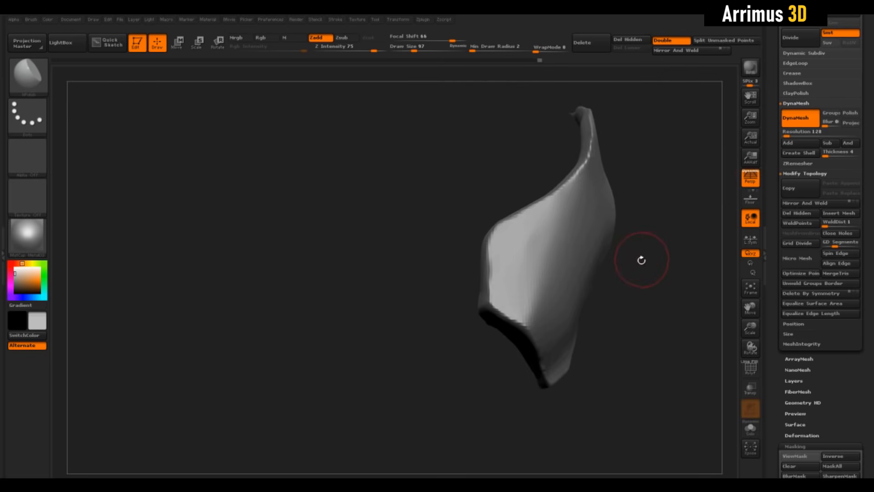
- Try to mirror the cheek plate to the other side with Mirror And Weld
click(804, 203)
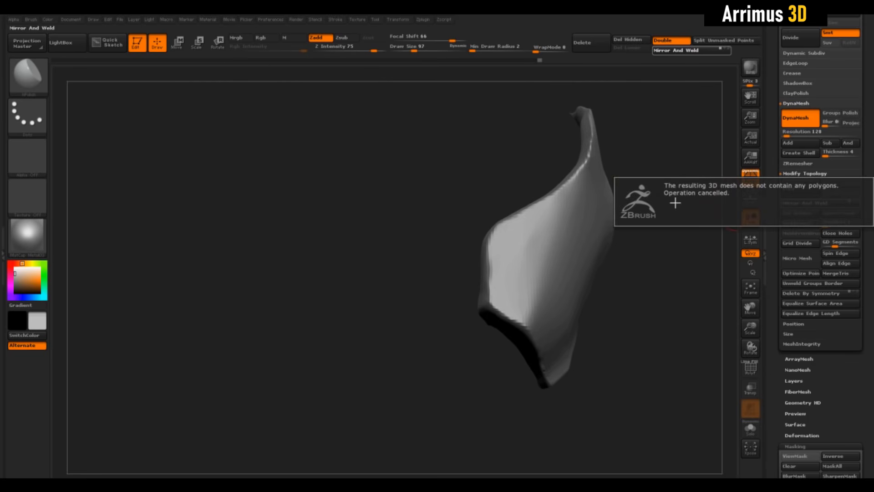
click(677, 204)
drag(626, 219, 669, 228)
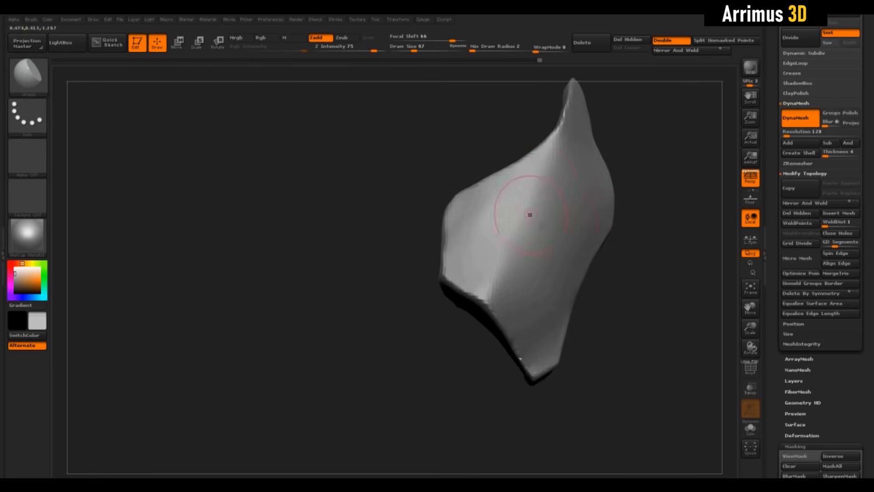
drag(529, 214, 626, 254)
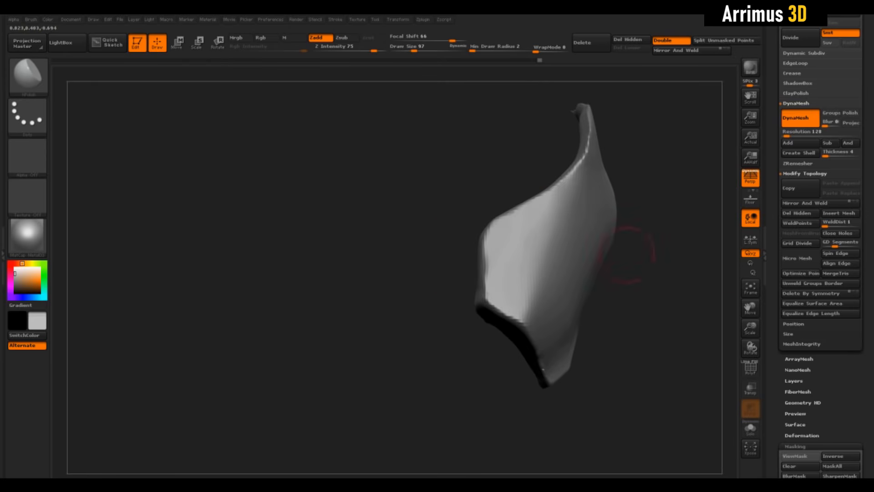
- Flip the cheek plate with the Deformation Mirror, then duplicate it to the opposite side with Mirror And Weld
click(797, 435)
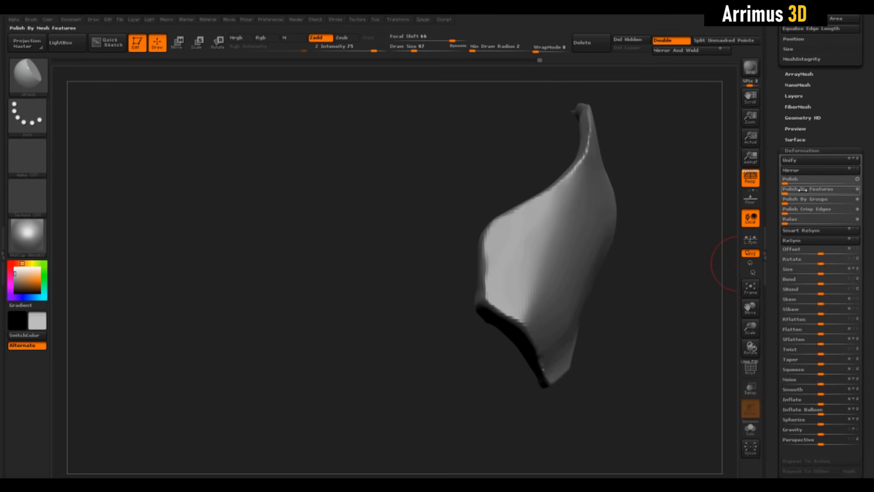
click(812, 171)
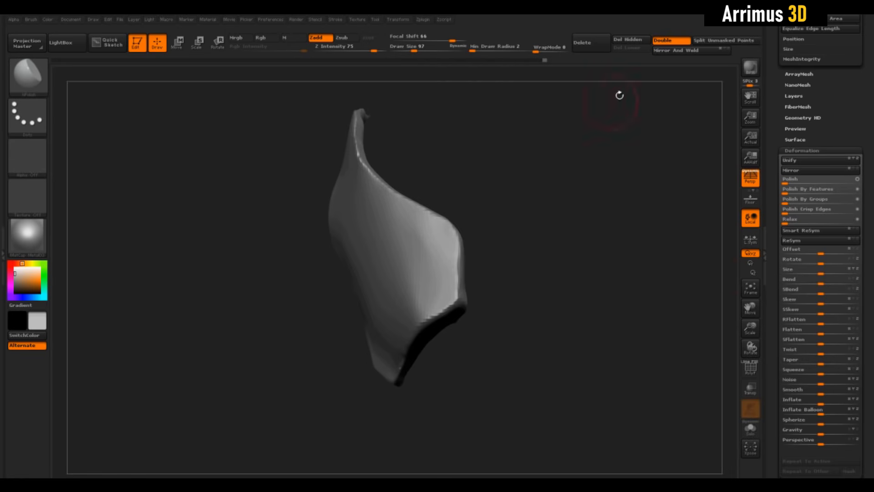
click(685, 51)
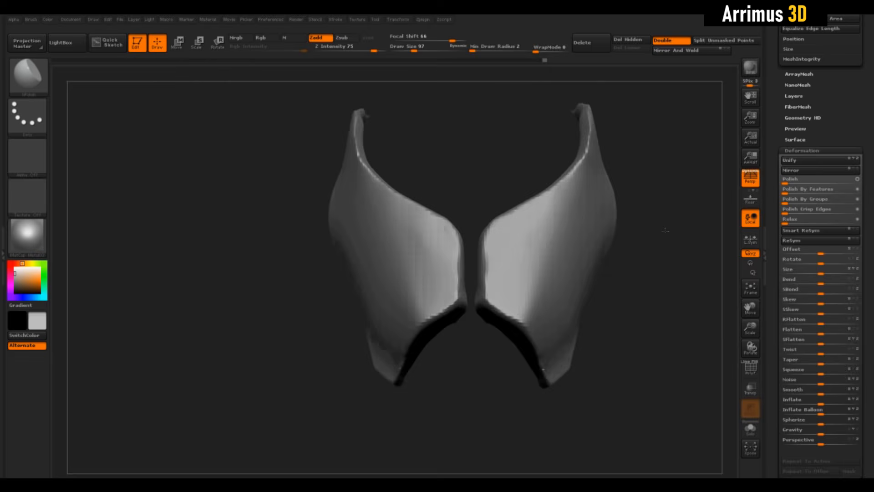
drag(666, 230, 653, 197)
- Switch to the Dam_Standard brush and set its draw size to 65
key(b)
key(d)
key(s)
key(s)
- Try to carve a bent groove across the cheek plate with the Dam_Standard brush
mouse_move(482, 241)
mouse_down()
mouse_move(455, 274)
mouse_move(424, 267)
mouse_up()
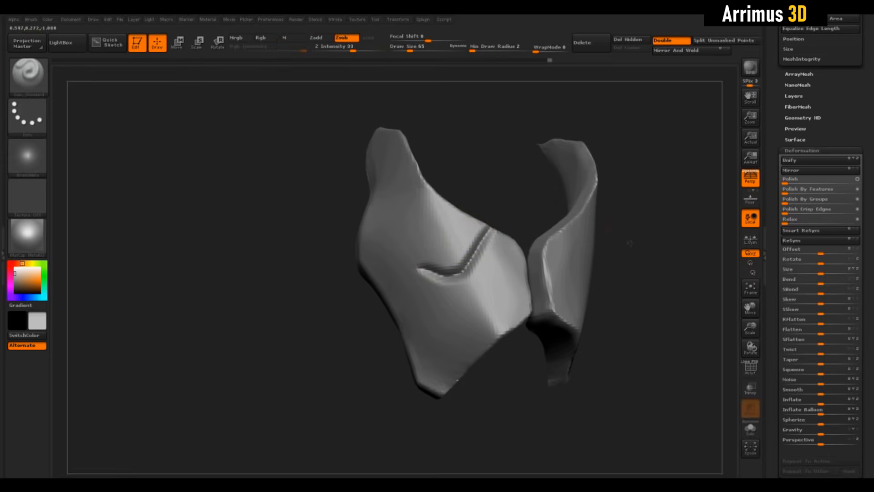
mouse_move(492, 226)
mouse_down()
mouse_move(469, 260)
mouse_move(374, 242)
mouse_up()
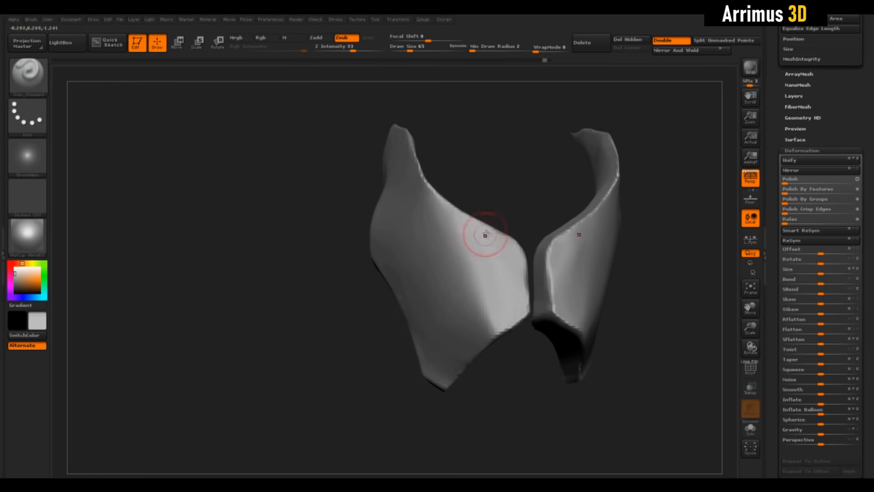
key(ctrl+z)
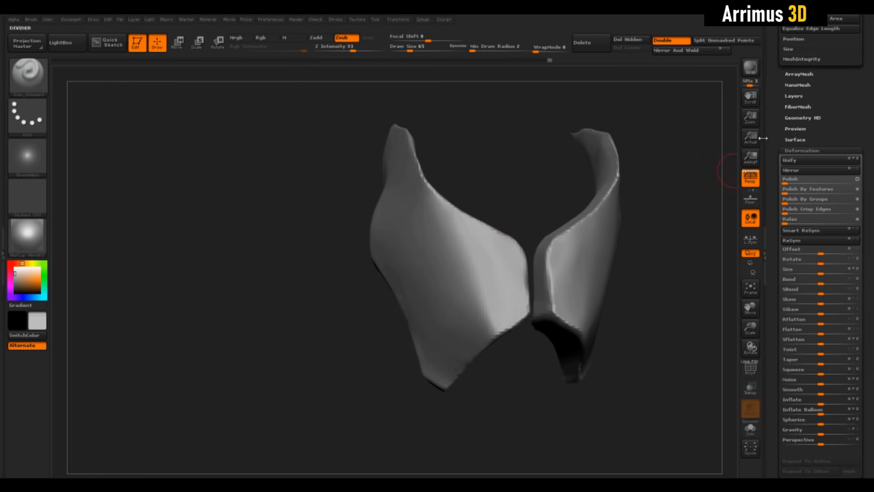
- Subdivide the plates with DynaMesh turned off and carve a long, angled groove across the upper part of the cheek plate
drag(775, 113, 764, 199)
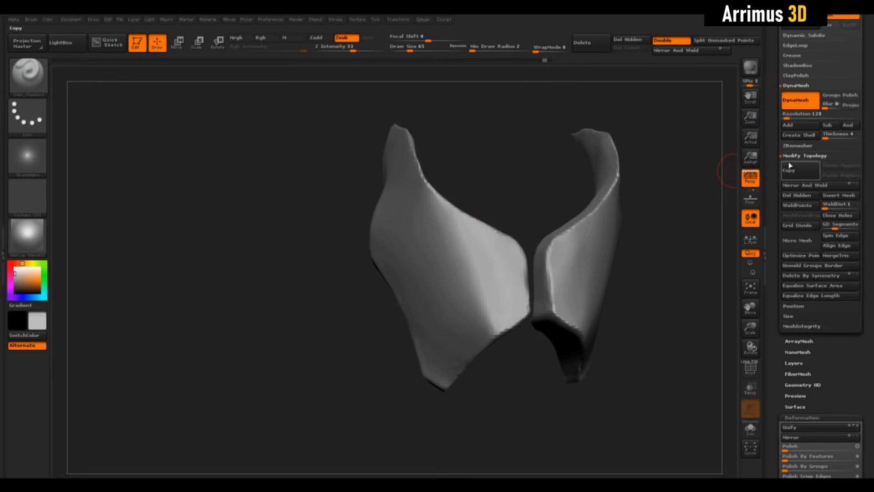
click(797, 101)
drag(702, 170, 660, 218)
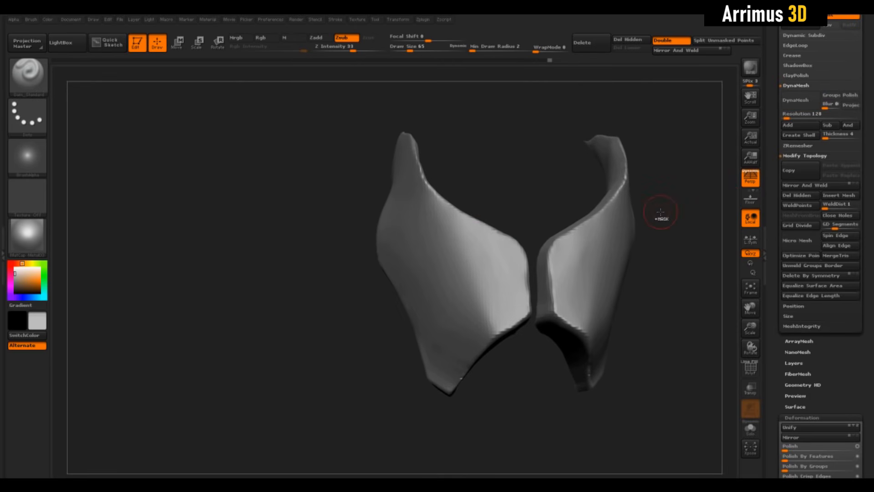
mouse_move(493, 186)
mouse_down()
mouse_move(473, 258)
mouse_move(354, 229)
mouse_up()
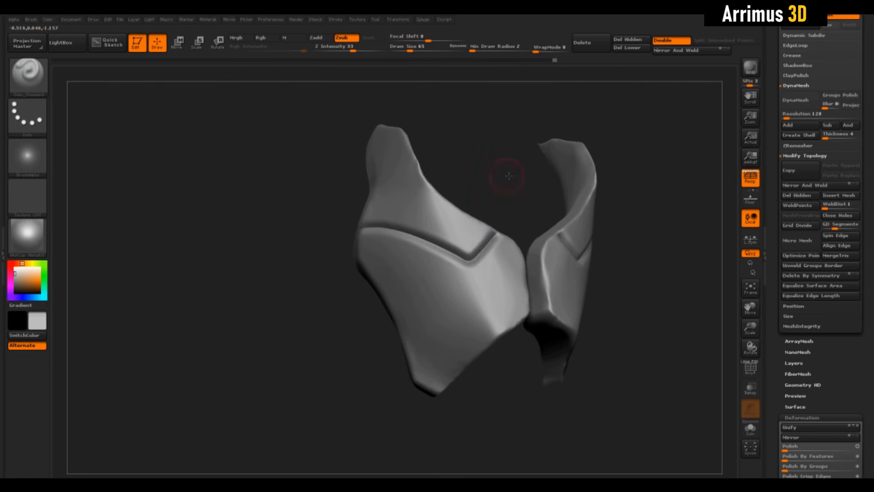
- Mask a V-shaped panel with a small slot cut-out below the groove, and invert the mask
drag(509, 176, 473, 172)
key(s)
mouse_move(474, 289)
mouse_down()
mouse_move(469, 327)
mouse_move(436, 303)
mouse_up()
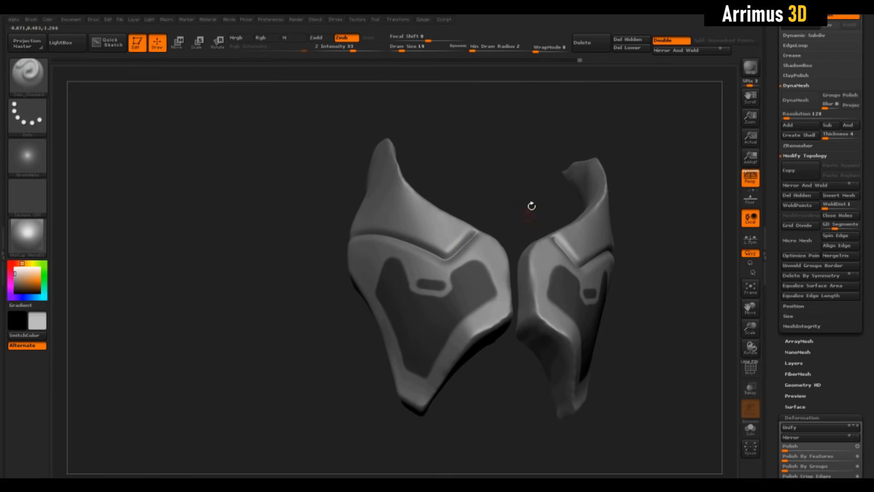
ctrl+click(628, 192)
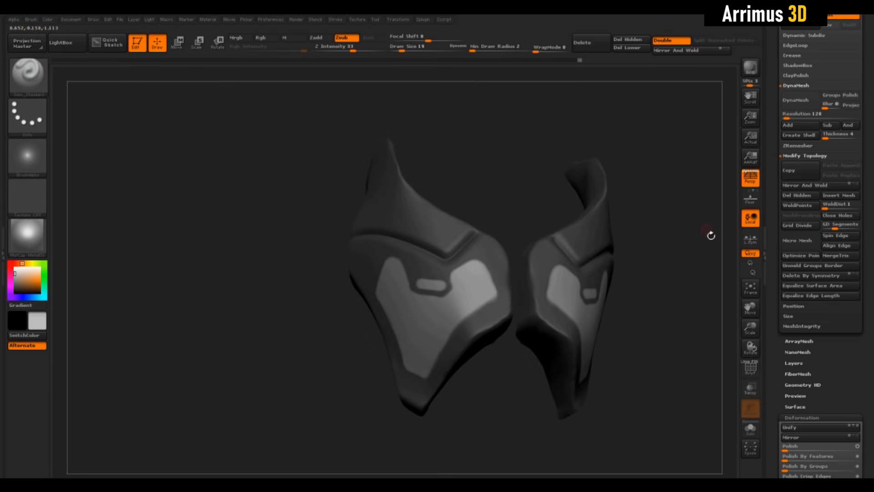
- Inflate the unmasked panel area slightly with the Deformation Inflate setting
scroll(835, 361, down, 10)
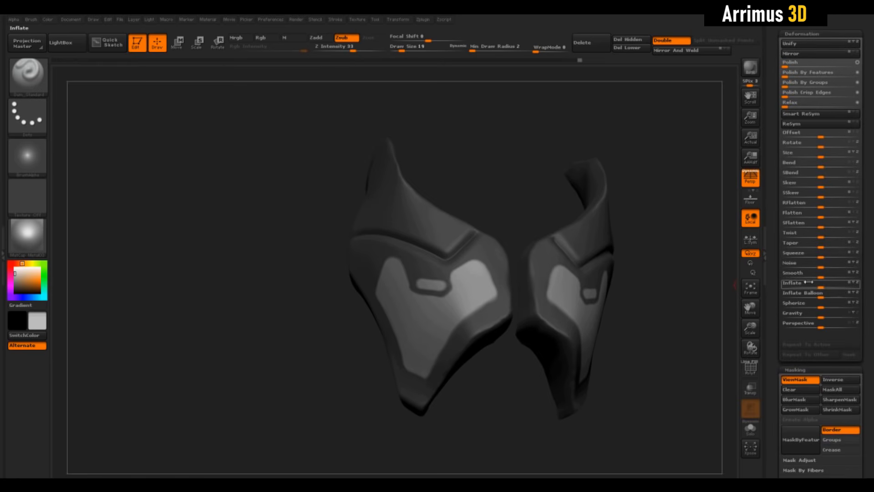
drag(817, 286, 834, 286)
ctrl+drag(663, 349, 675, 344)
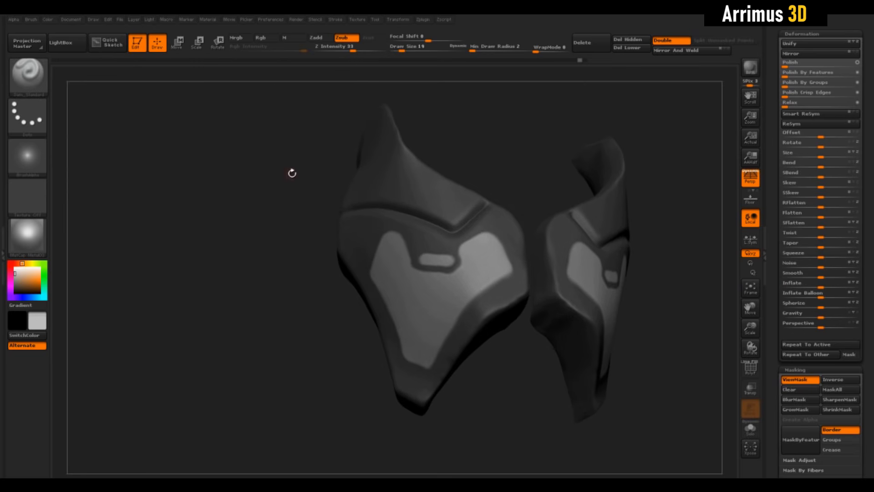
- Recess the unmasked panel into the cheek plate using a Transpose line drawn across the plate, and return to Draw mode
key(w)
drag(347, 205, 493, 211)
key(e)
key(r)
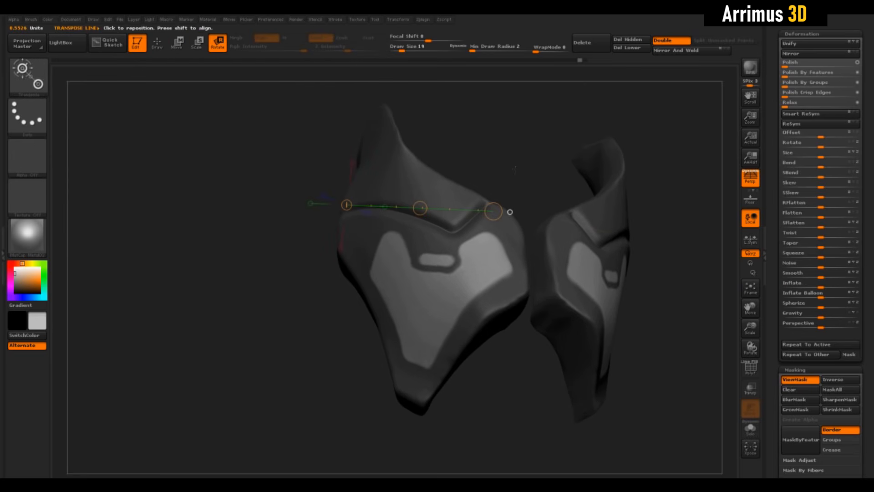
mouse_move(515, 169)
mouse_down()
mouse_move(502, 240)
mouse_move(453, 272)
mouse_up()
drag(412, 296, 386, 314)
drag(370, 388, 360, 275)
drag(387, 327, 377, 296)
right_drag(373, 335, 371, 335)
key(ctrl+z)
right_drag(500, 374, 484, 316)
drag(387, 330, 403, 345)
right_drag(373, 338, 371, 330)
key(q)
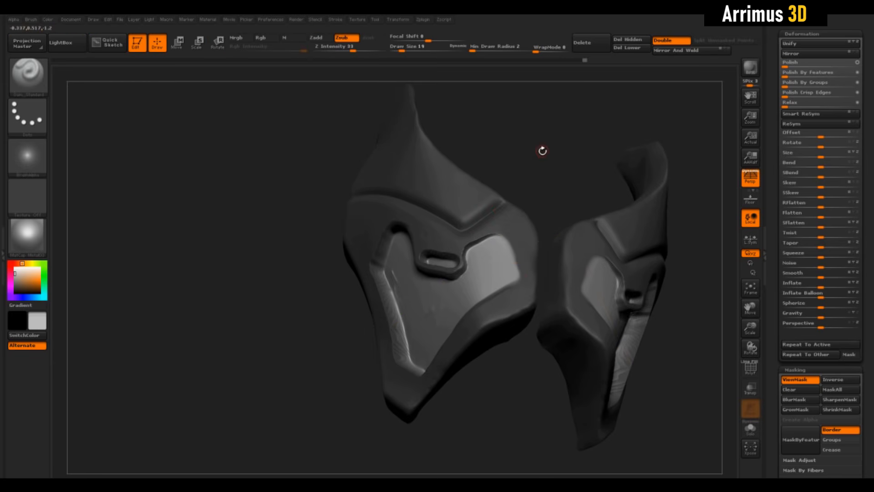
- Polish the blemishes on the recessed panel with the hPolish brush at draw size 65 and smooth its surface
right_drag(543, 149, 488, 156)
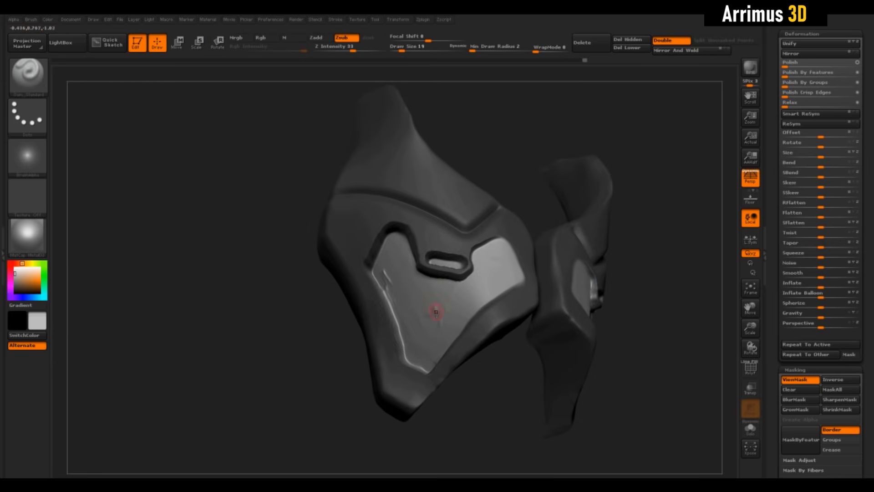
right_drag(345, 336, 345, 364)
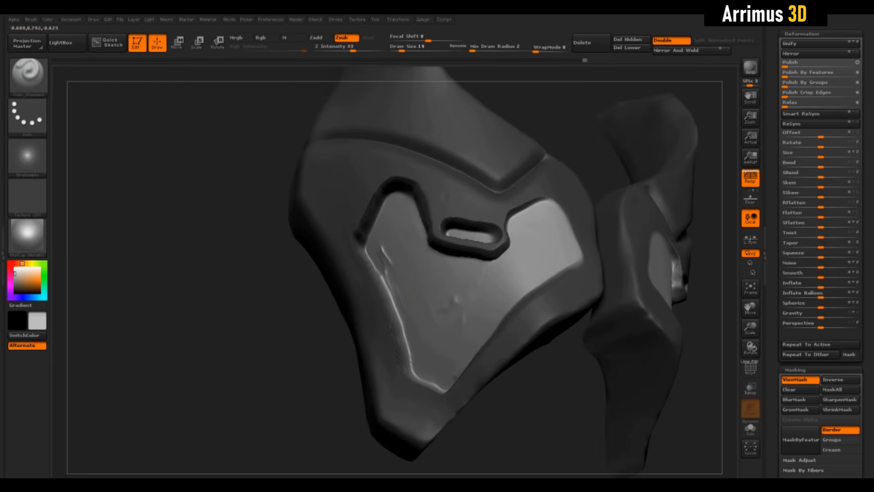
right_drag(510, 408, 521, 402)
key(b)
key(h)
key(p)
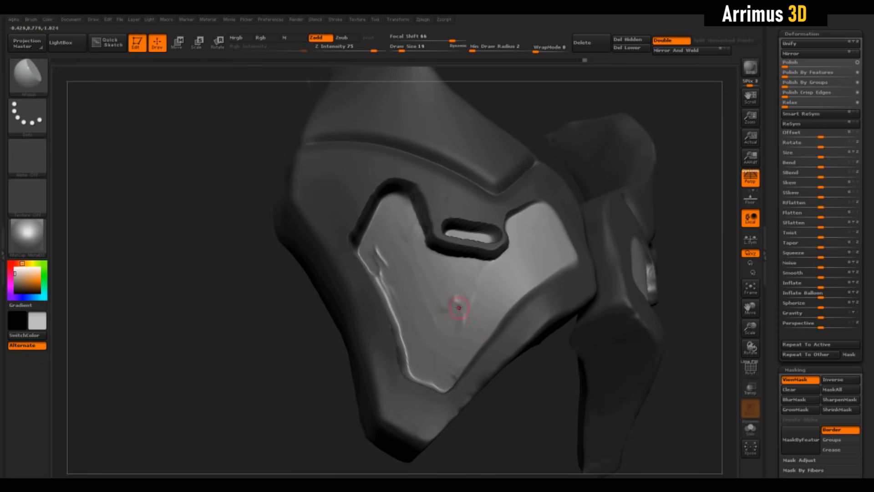
key(s)
drag(458, 308, 466, 308)
key(shift)
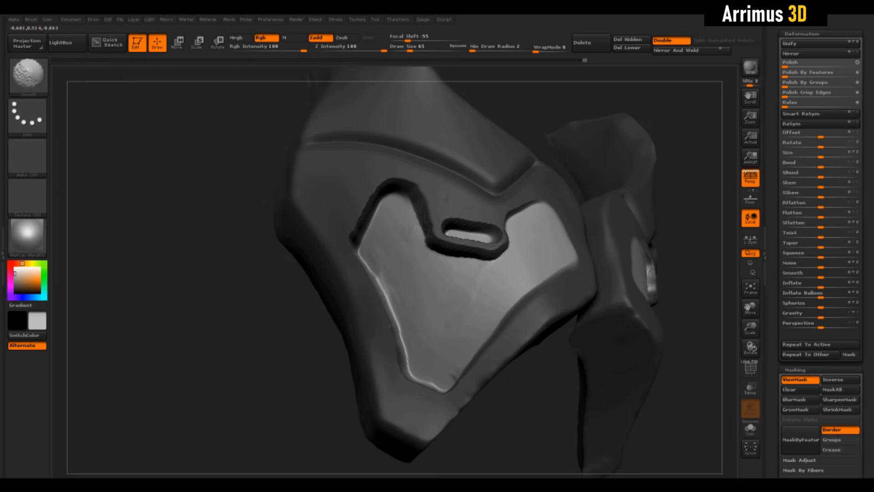
shift+drag(382, 259, 385, 255)
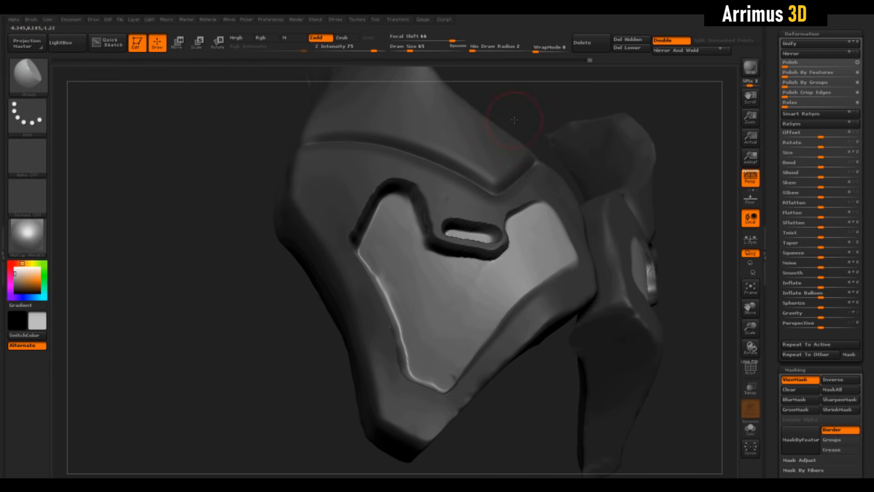
- Clear the mask and smooth the rough border around the recessed panel and its lower tip
mouse_move(513, 117)
right_down()
mouse_move(589, 168)
mouse_move(578, 170)
right_up()
ctrl+drag(293, 305, 318, 319)
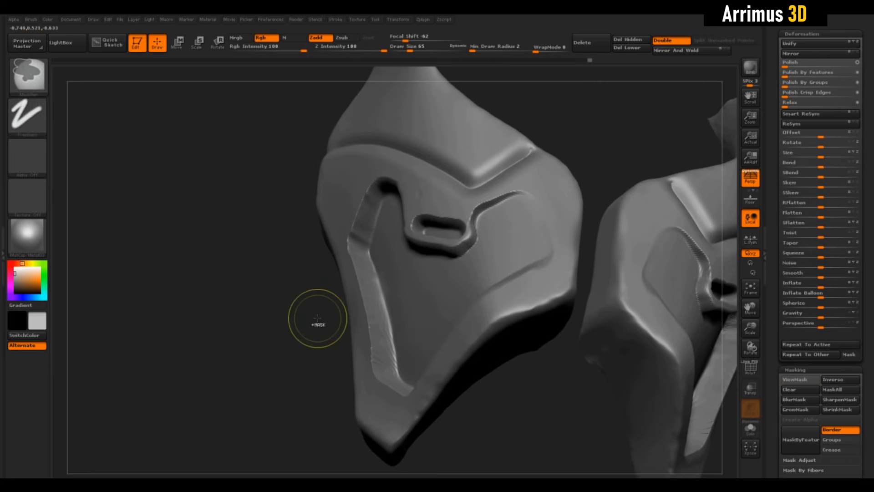
right_drag(303, 328, 305, 304)
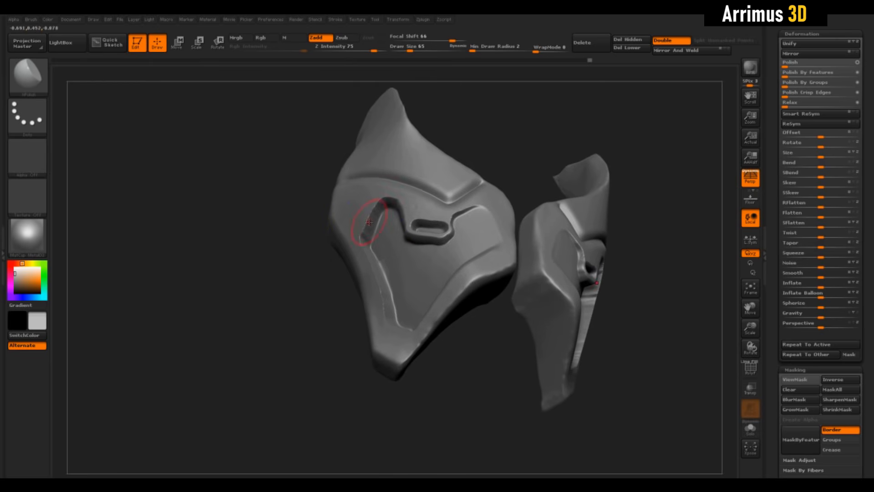
key(shift)
shift+drag(424, 324, 414, 348)
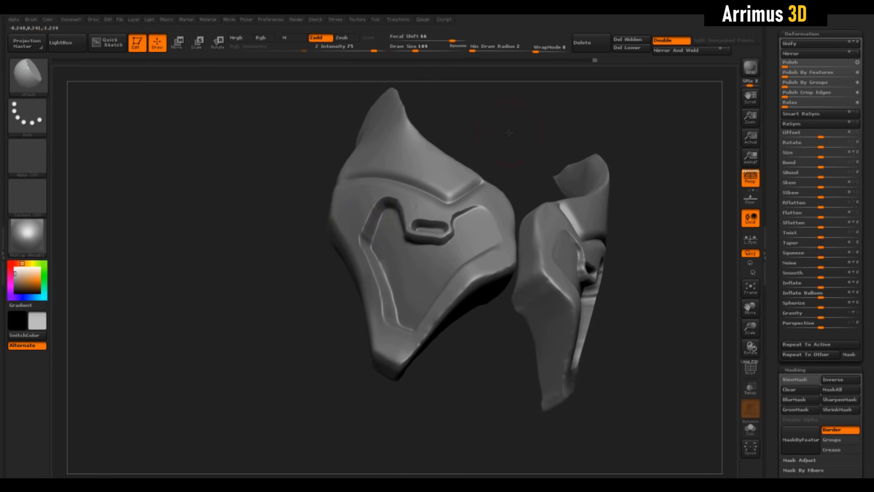
- Stamp small round studs into the recessed panel's upper lobe and lower tip using Alpha 06
mouse_move(512, 132)
right_down()
mouse_move(523, 169)
mouse_move(505, 164)
mouse_move(490, 111)
mouse_move(469, 125)
mouse_move(482, 140)
mouse_move(501, 130)
mouse_move(485, 139)
right_up()
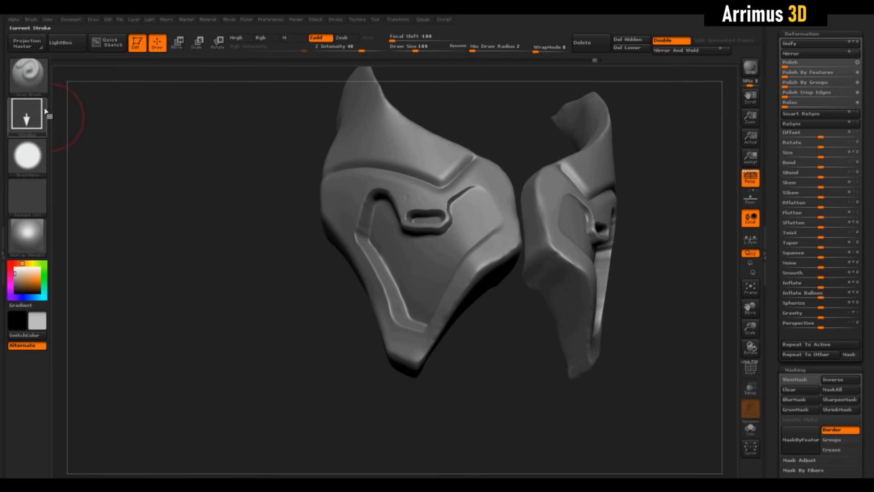
click(27, 156)
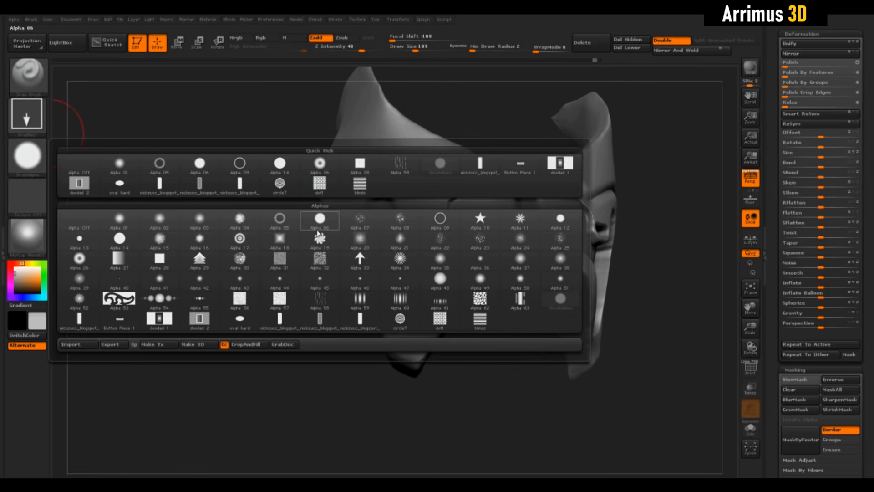
click(319, 218)
drag(329, 353, 393, 248)
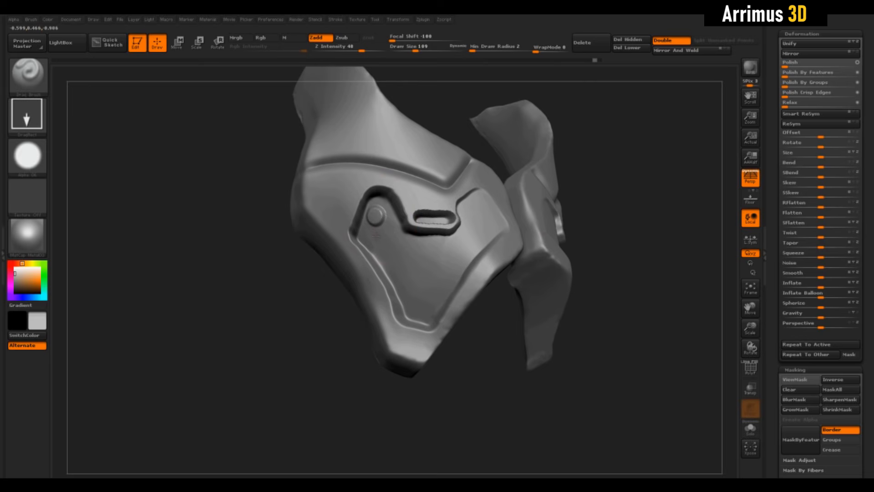
key(ctrl+z)
drag(456, 338, 441, 345)
- Carve a rectangular slot into the panel's front lobe using a rounded-rectangle alpha
click(27, 156)
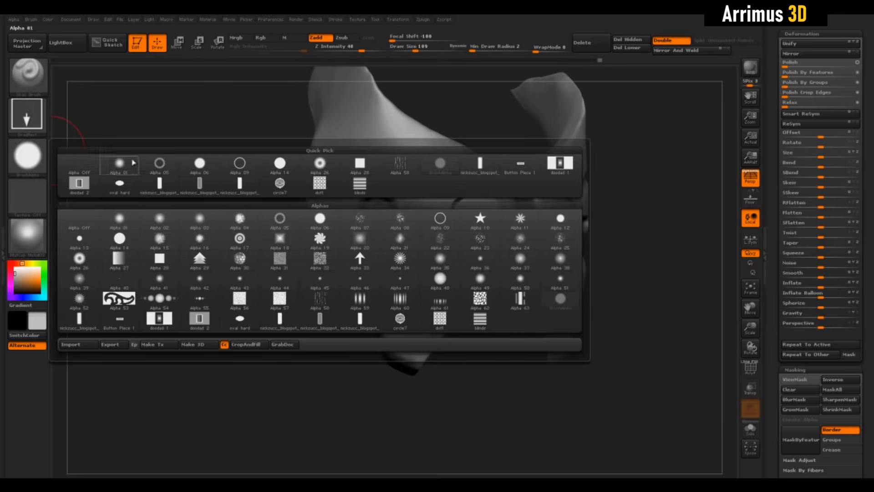
click(79, 320)
alt+drag(479, 218, 489, 239)
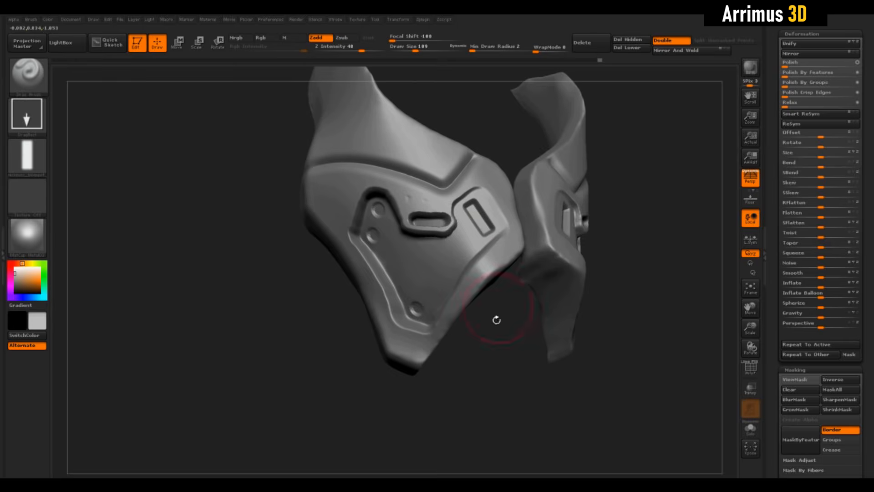
mouse_move(496, 316)
mouse_down()
mouse_move(528, 335)
mouse_move(491, 332)
mouse_up()
- Carve a row of four rectangular slots along the plate's upper section, undoing and redoing the badly placed ones
alt+drag(456, 135, 476, 188)
alt+drag(459, 238, 441, 193)
alt+drag(394, 211, 401, 178)
key(ctrl+z)
alt+drag(395, 208, 403, 159)
key(ctrl+z)
alt+drag(360, 200, 383, 139)
key(ctrl+z)
alt+drag(364, 181, 507, 167)
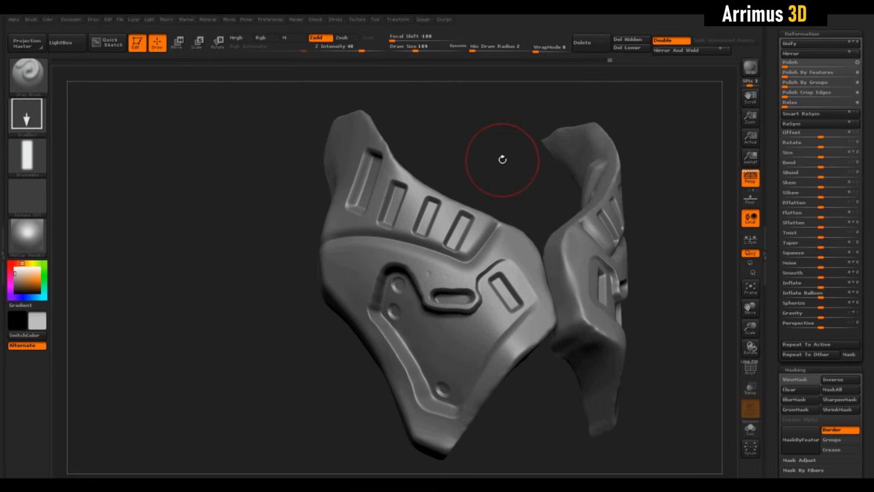
- Set up the Standard brush with a DragRect stroke and the concentric-ring Alpha 17
key(b)
key(s)
key(t)
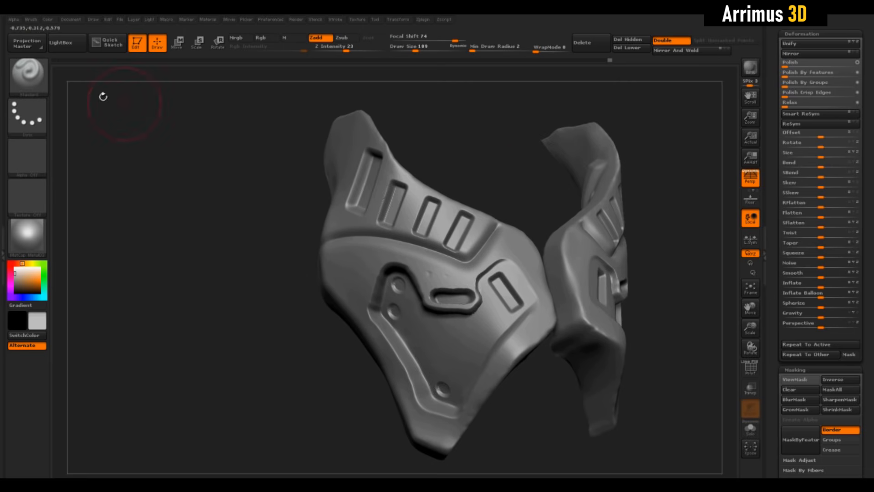
click(27, 117)
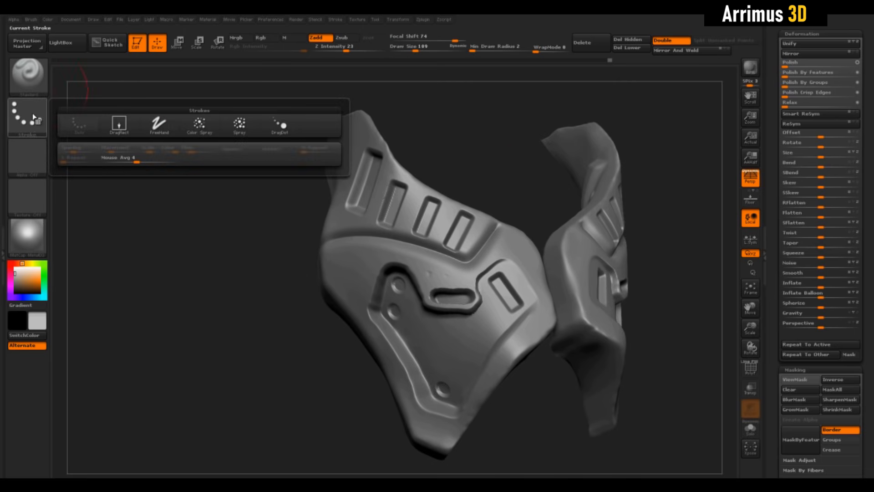
click(130, 133)
click(35, 164)
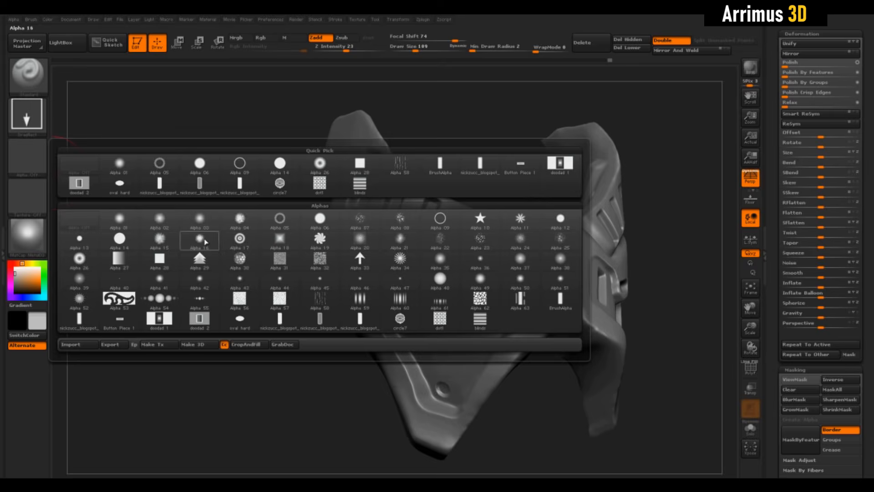
click(240, 238)
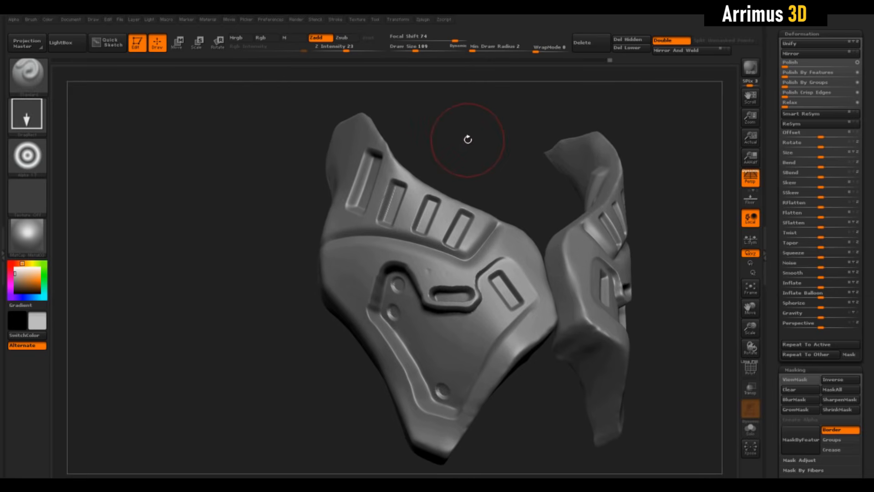
- Return to the rectangular stamp brush and stamp a slot on the plate's outer side, beside the two upper round studs
key(b)
mouse_move(490, 148)
mouse_down()
mouse_move(481, 146)
mouse_move(507, 176)
mouse_move(475, 132)
mouse_move(512, 150)
mouse_up()
key(ctrl+1)
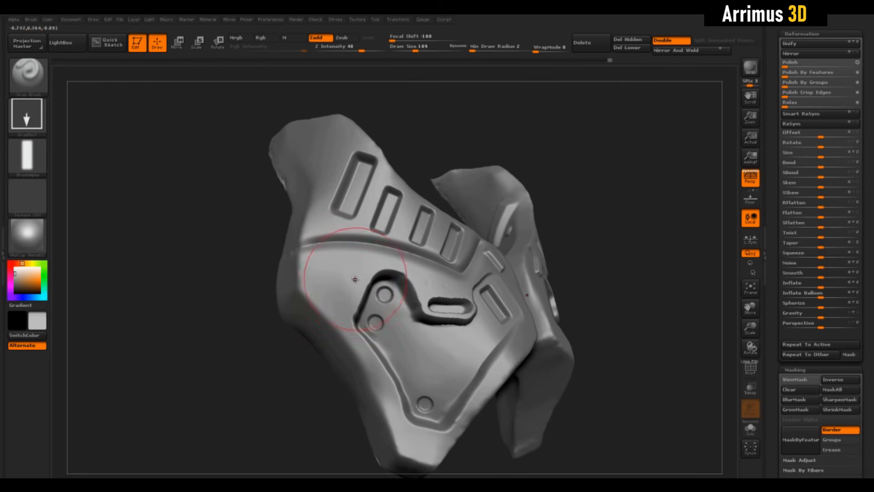
drag(350, 281, 334, 319)
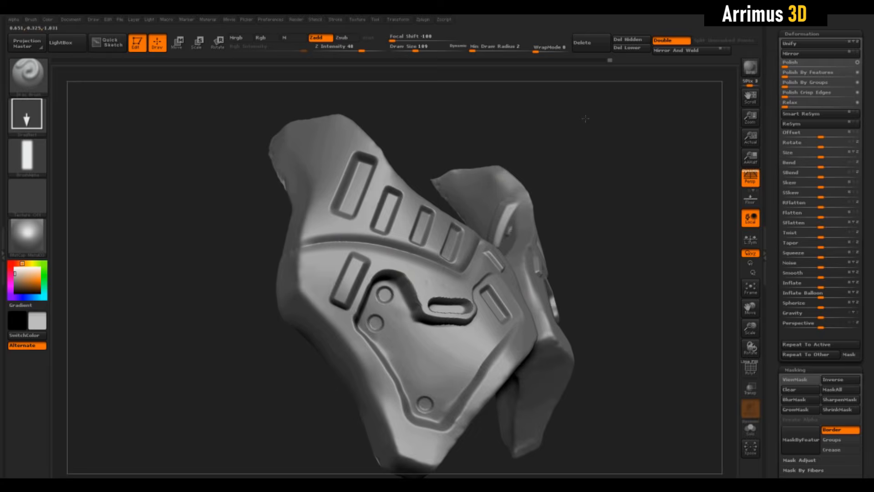
drag(586, 118, 560, 129)
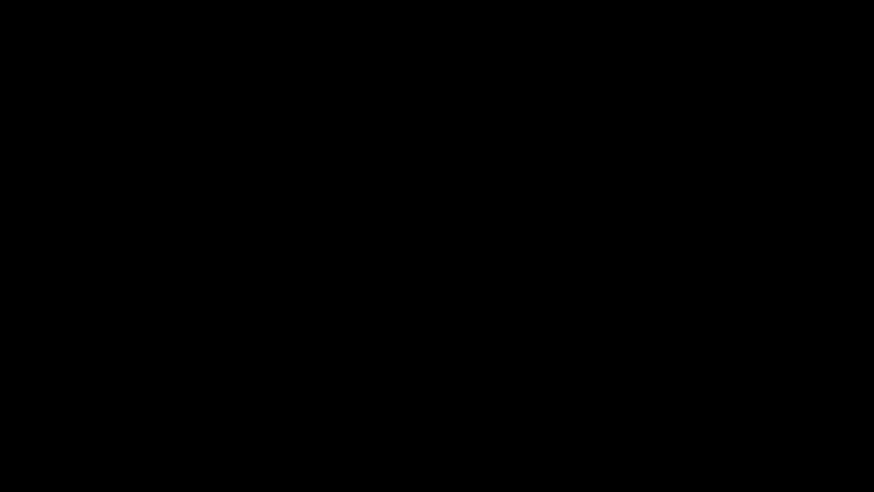